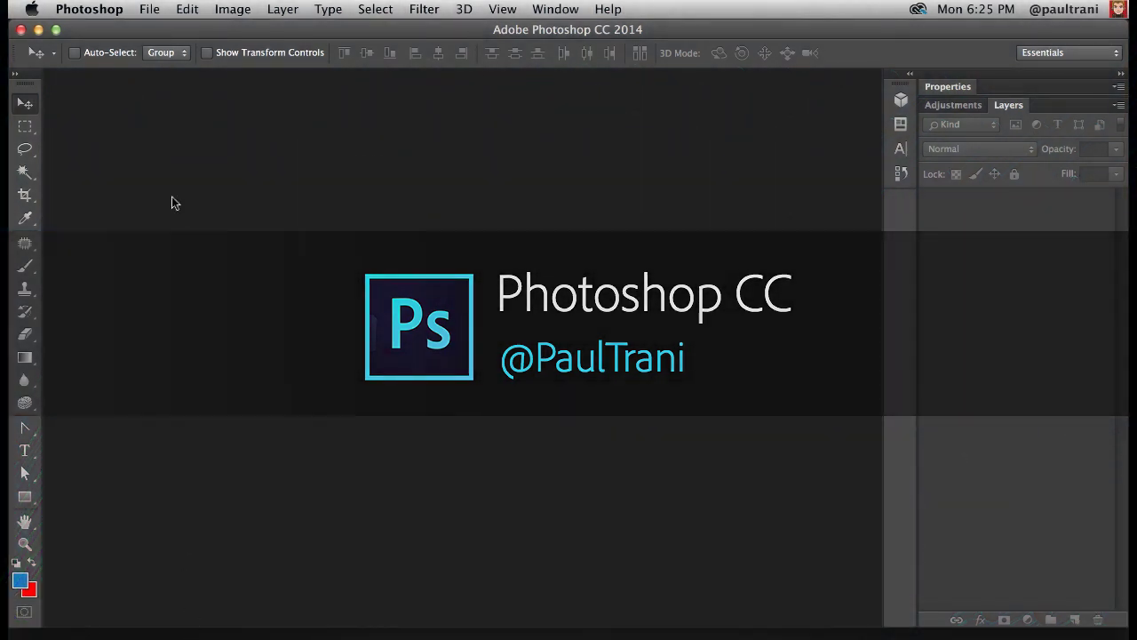
- Open the recently used Homepage.psd and resolve its missing fonts
click(149, 9)
mouse_move(222, 96)
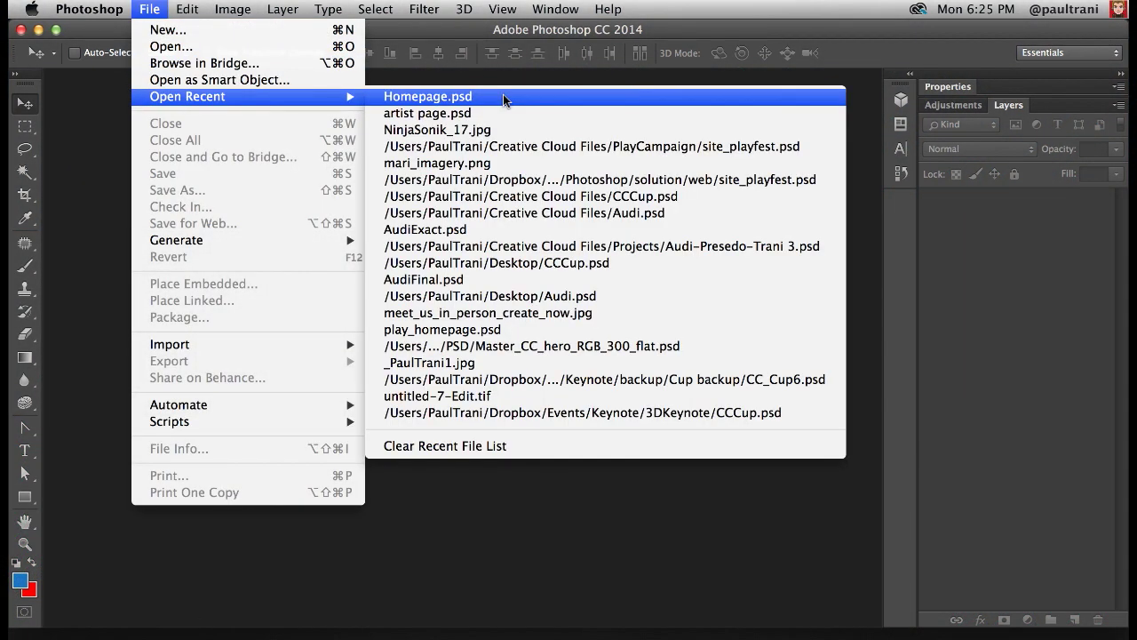
click(504, 94)
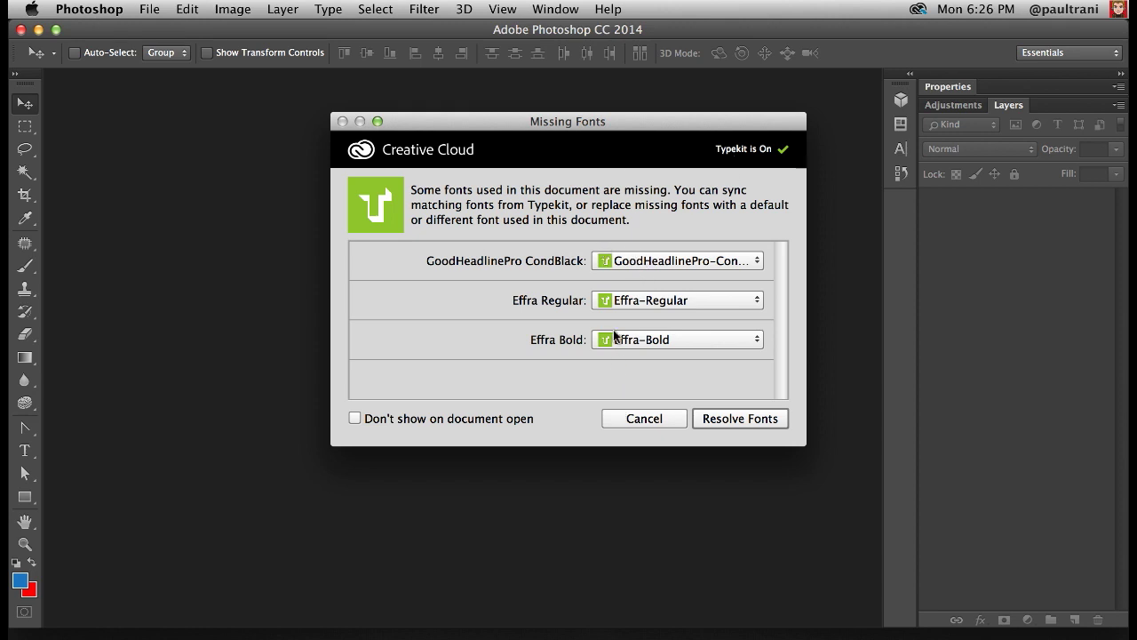
click(731, 420)
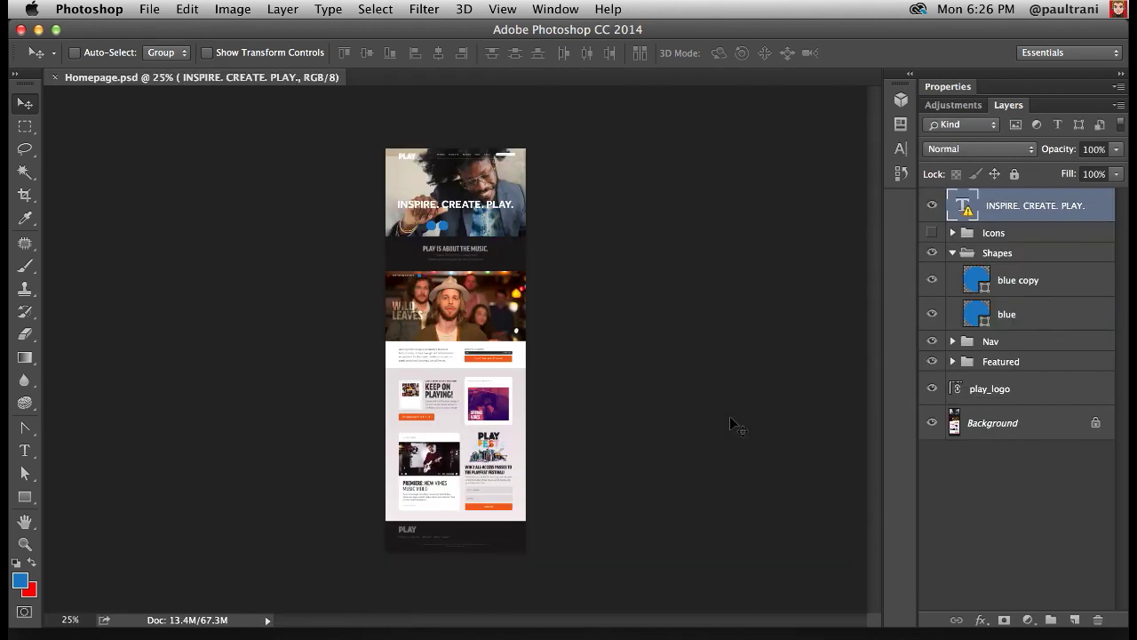
- At 100% zoom, restyle the headline in Lust Script Display, 72 pt, with Mac LCD anti-aliasing
key(super+1)
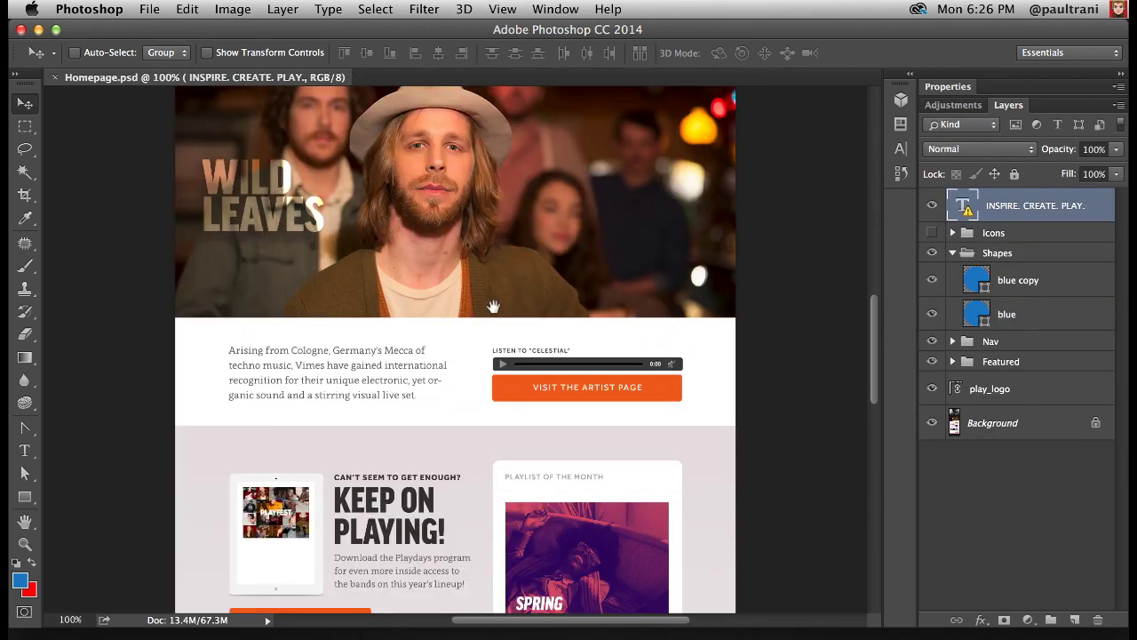
scroll(414, 433, up, 10)
scroll(414, 434, left, 3)
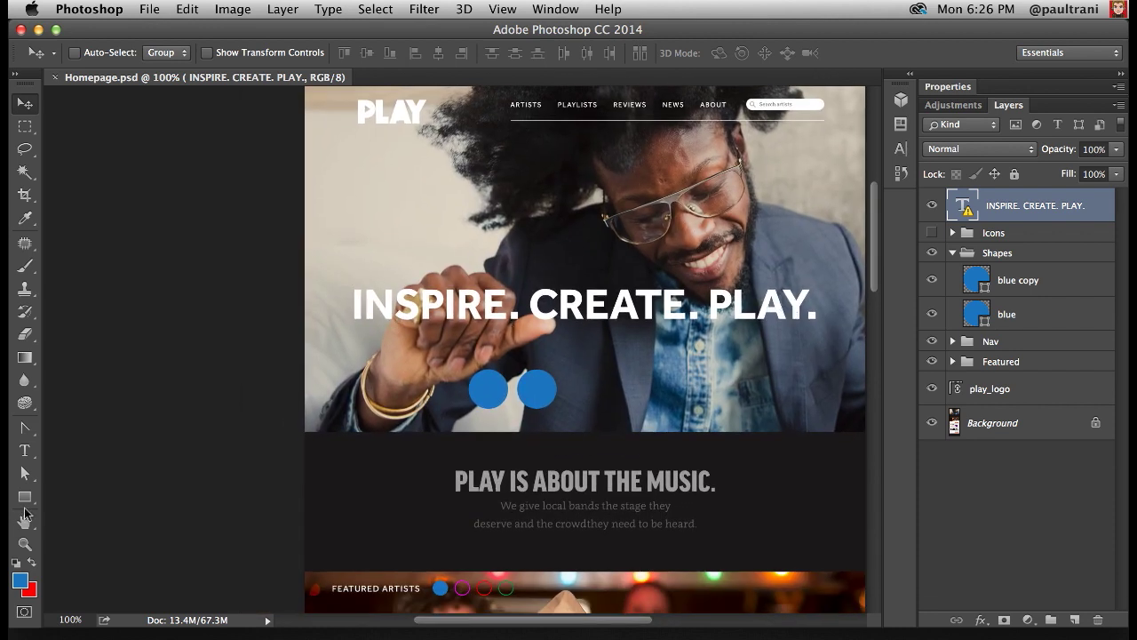
click(24, 451)
click(227, 55)
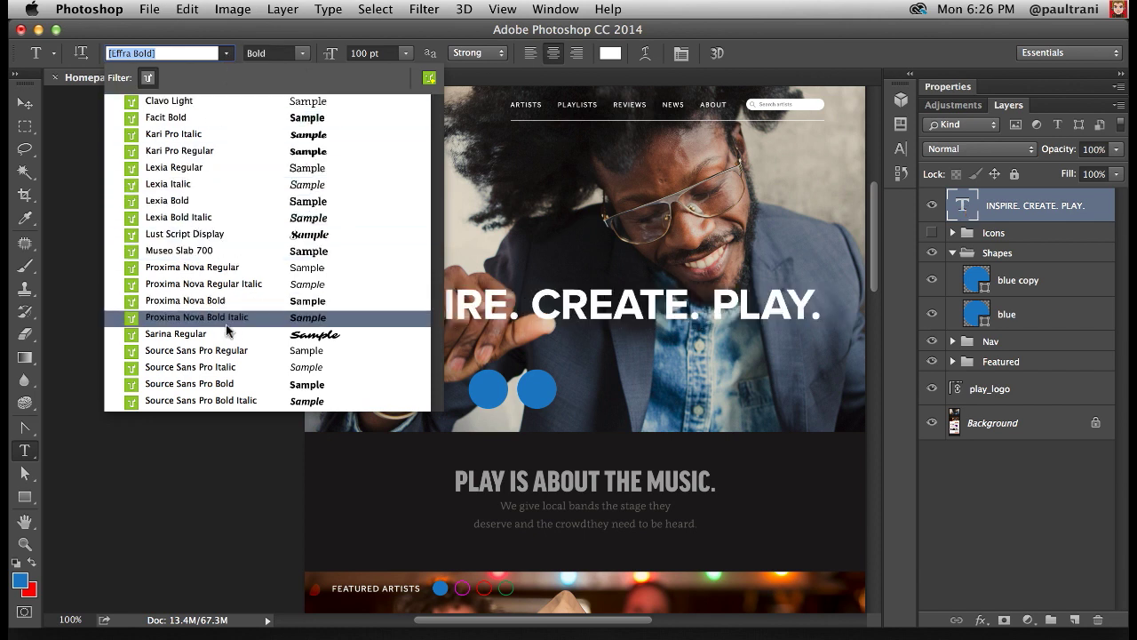
click(216, 238)
click(405, 53)
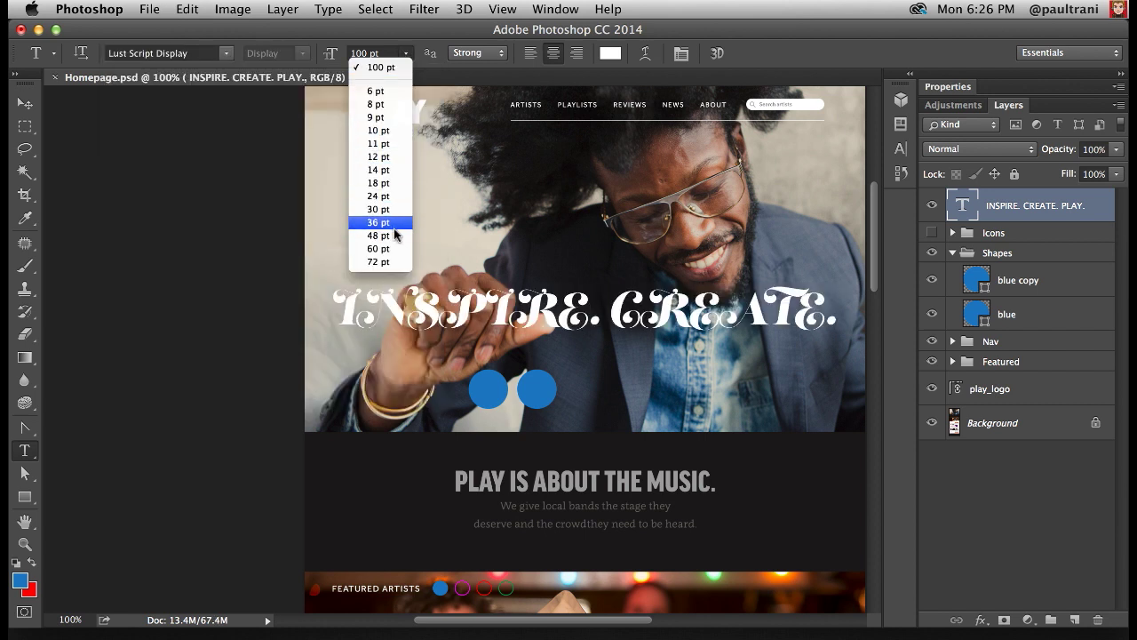
click(396, 261)
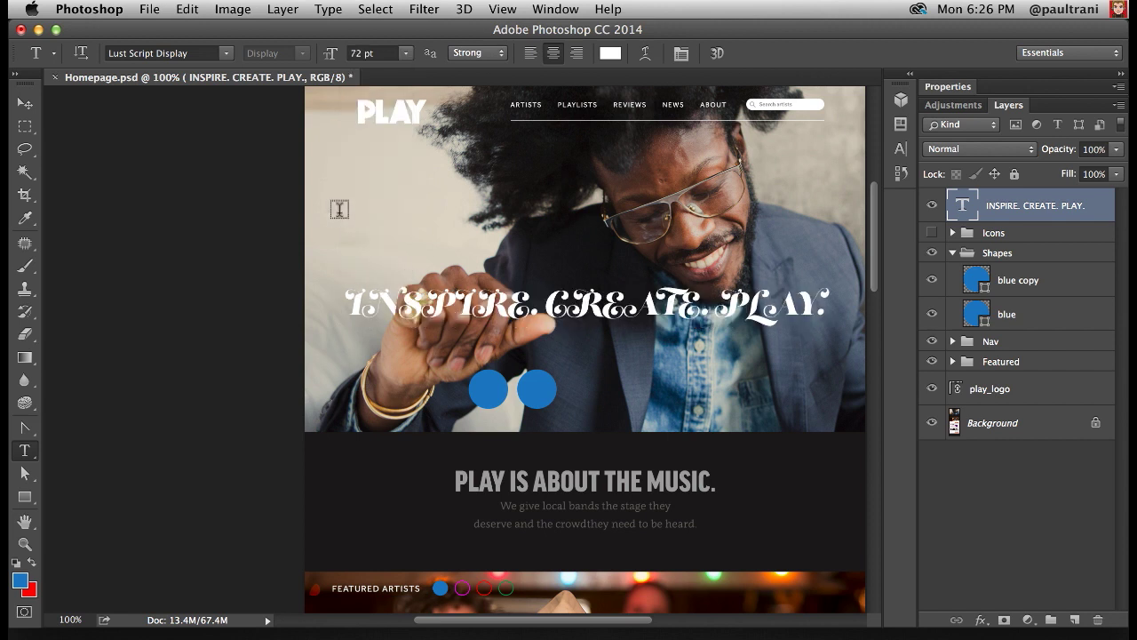
click(464, 53)
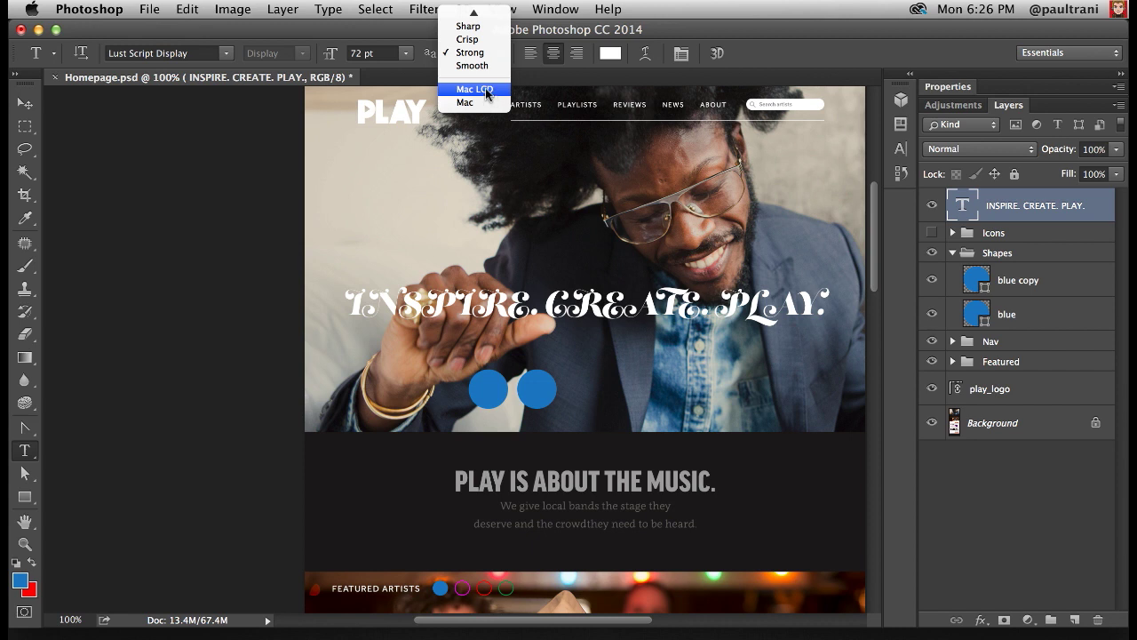
click(476, 89)
- Zoom in and duplicate the blue copy circle, placing the third circle 21 px right of the second
click(1026, 280)
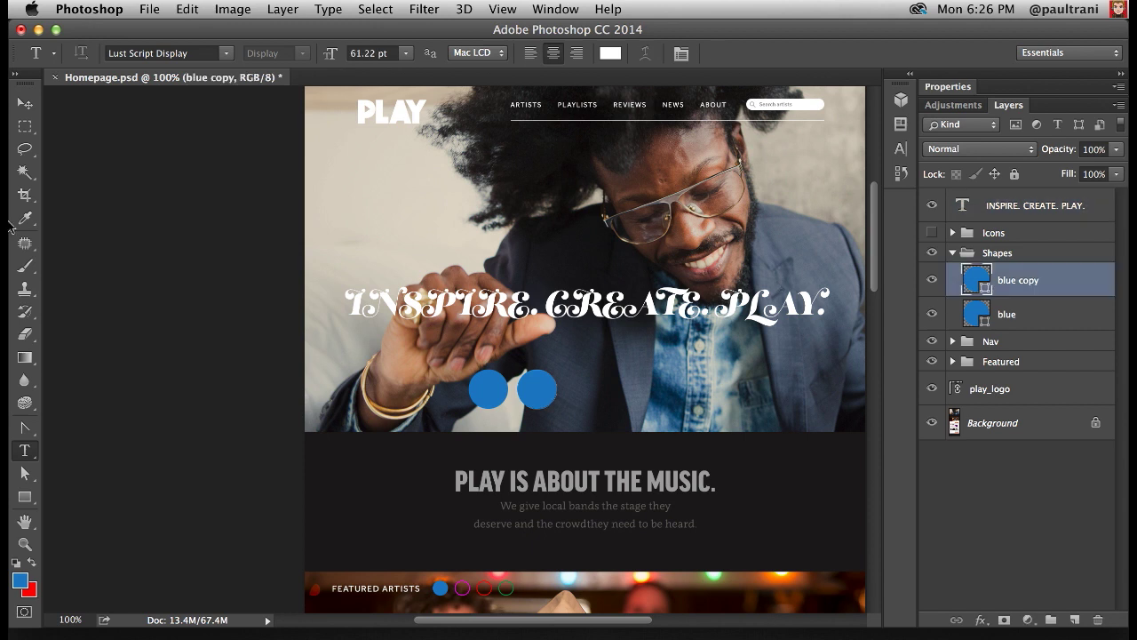
click(25, 544)
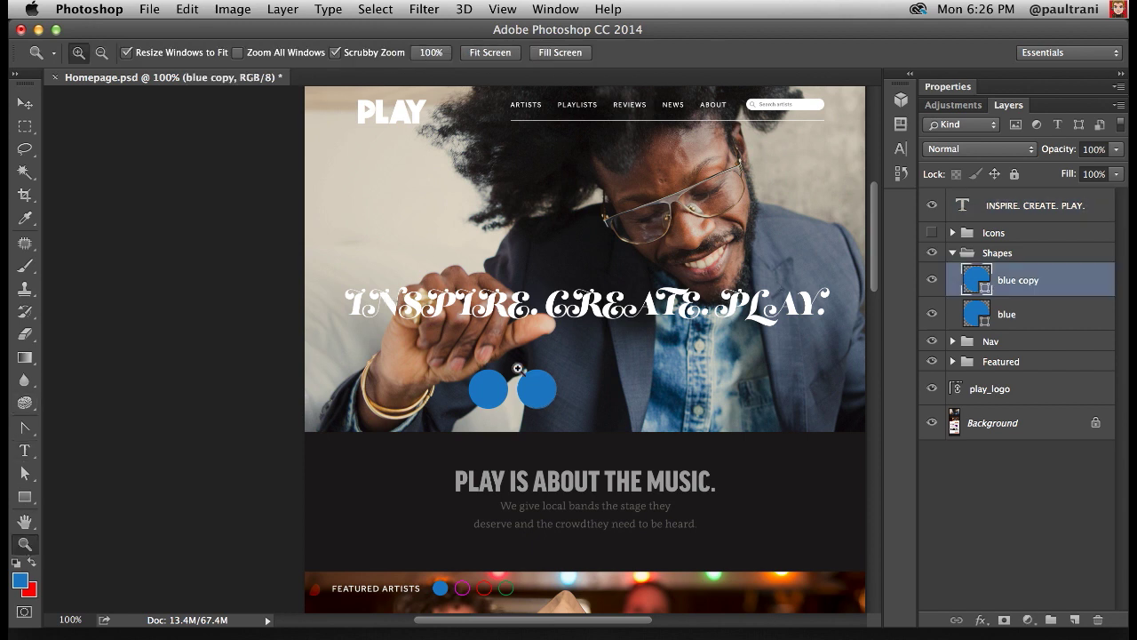
drag(518, 368, 422, 246)
key(v)
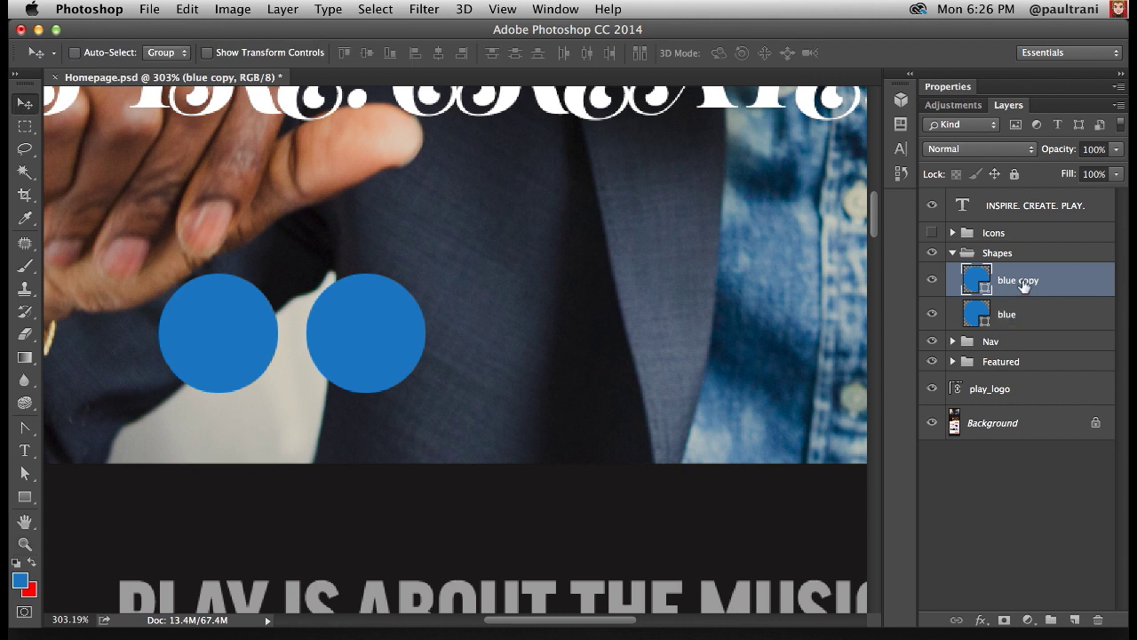
drag(1018, 282, 1074, 620)
drag(347, 329, 428, 334)
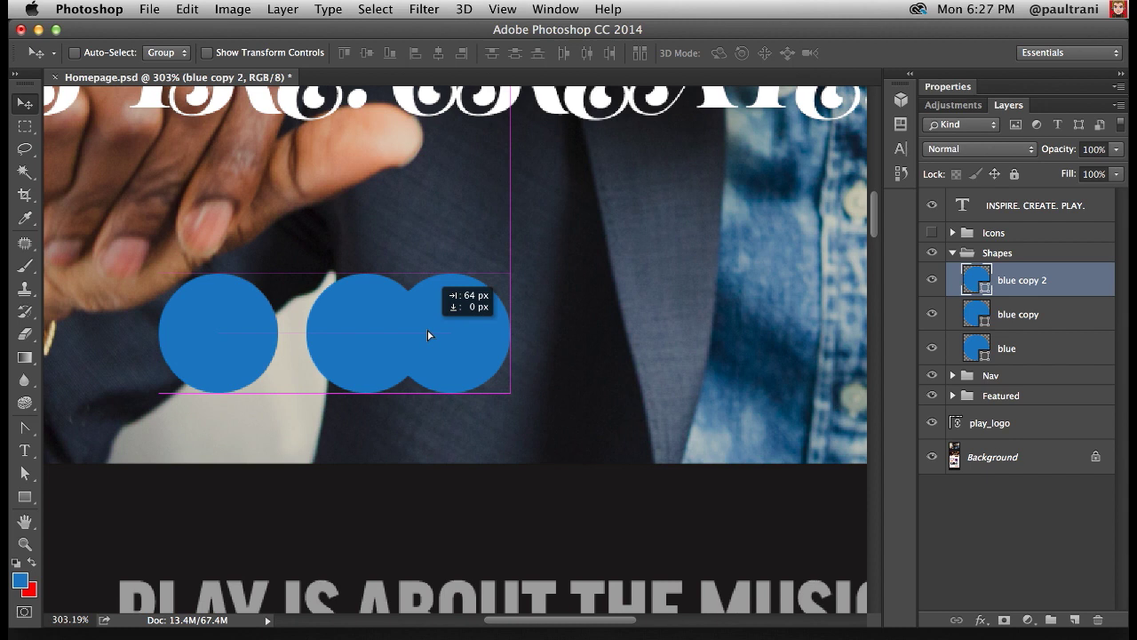
drag(427, 331, 499, 340)
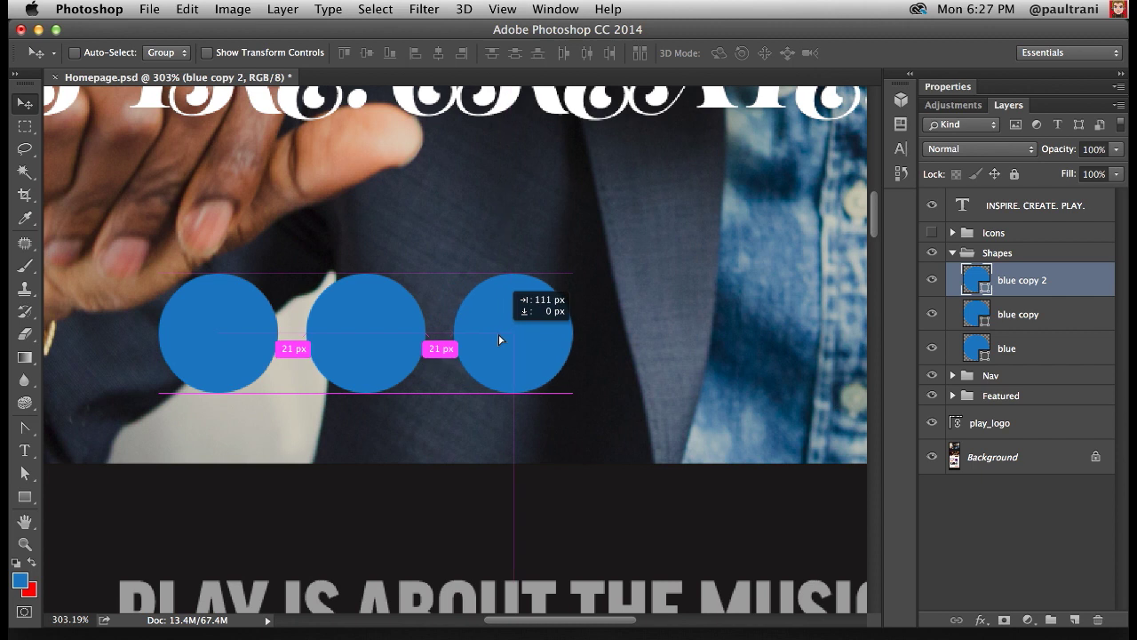
drag(499, 339, 500, 339)
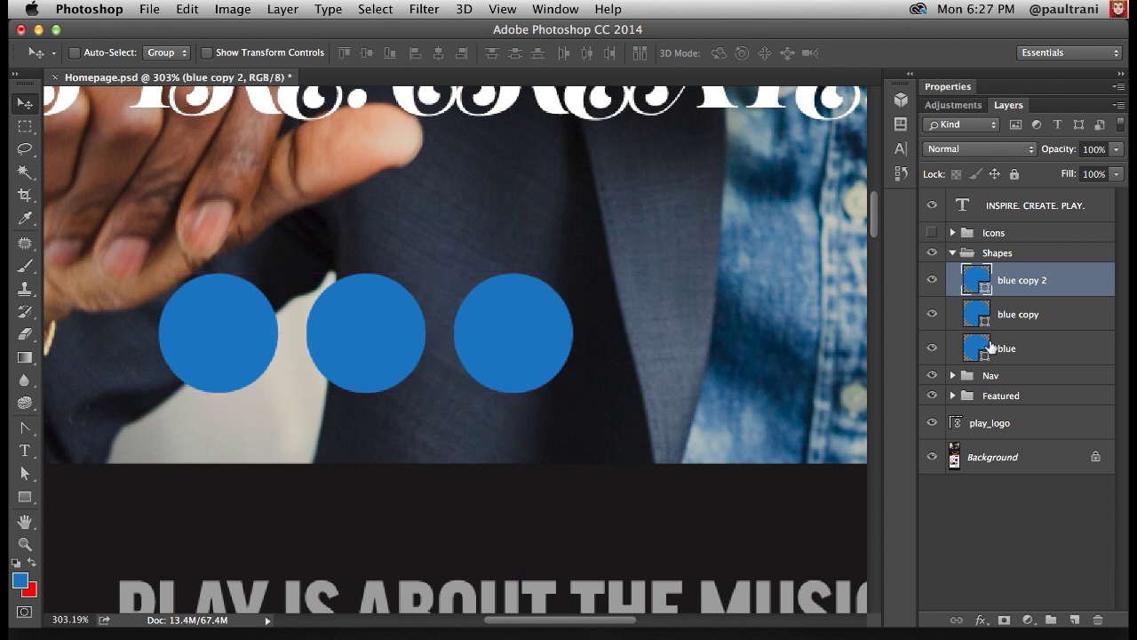
- Duplicate two more circles and space the fourth and fifth evenly along the row
drag(1031, 282, 1074, 619)
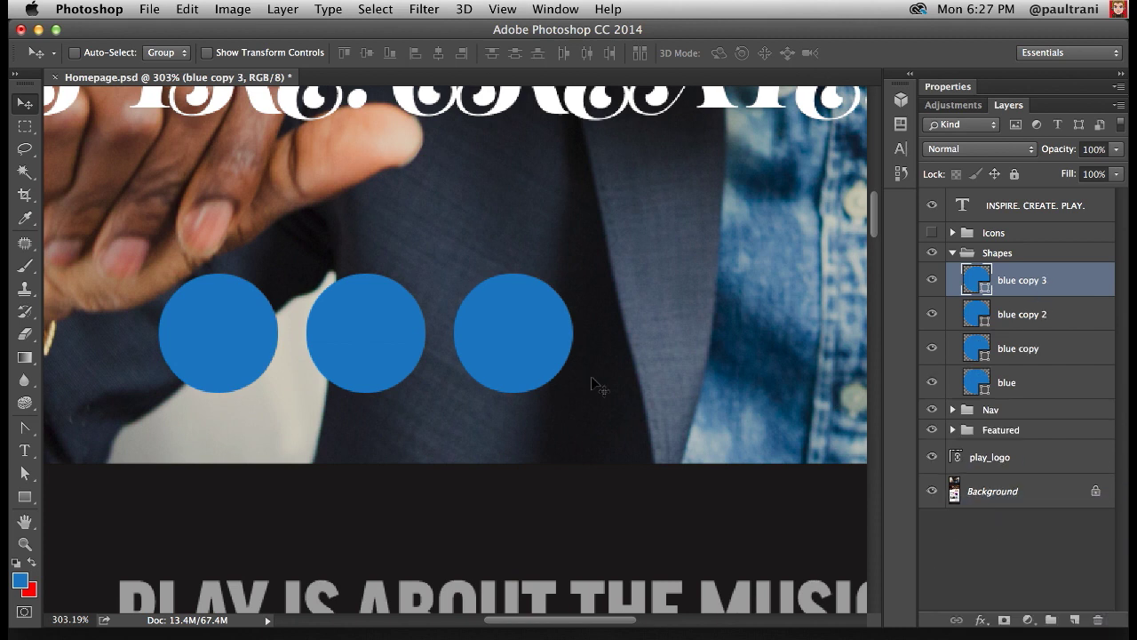
drag(422, 351, 561, 360)
drag(1032, 284, 1074, 617)
drag(582, 378, 672, 364)
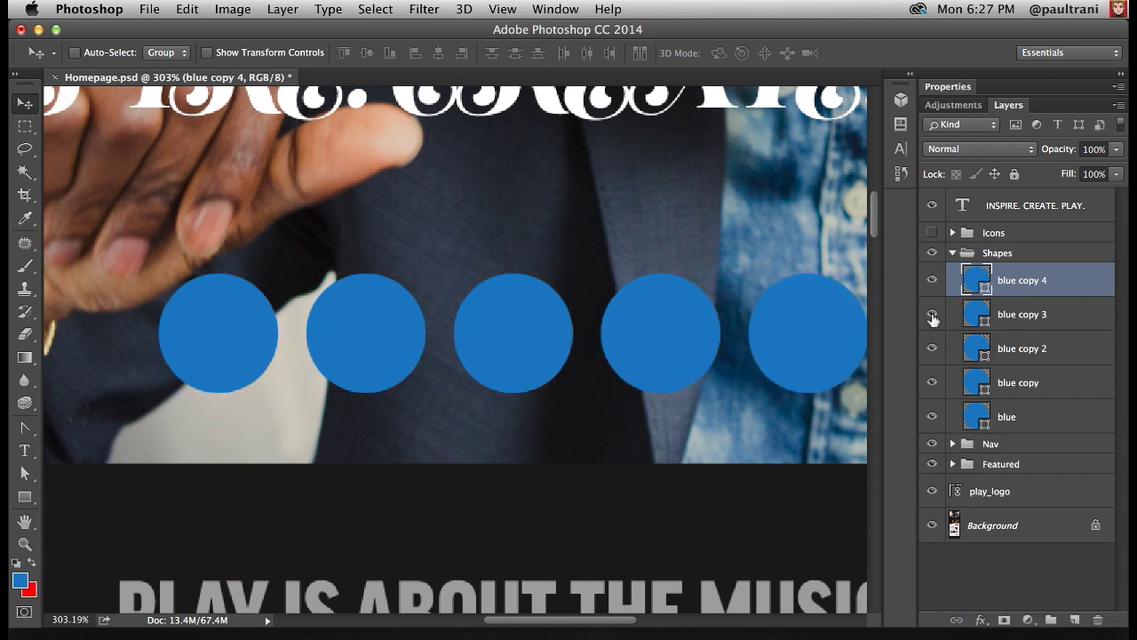
click(25, 473)
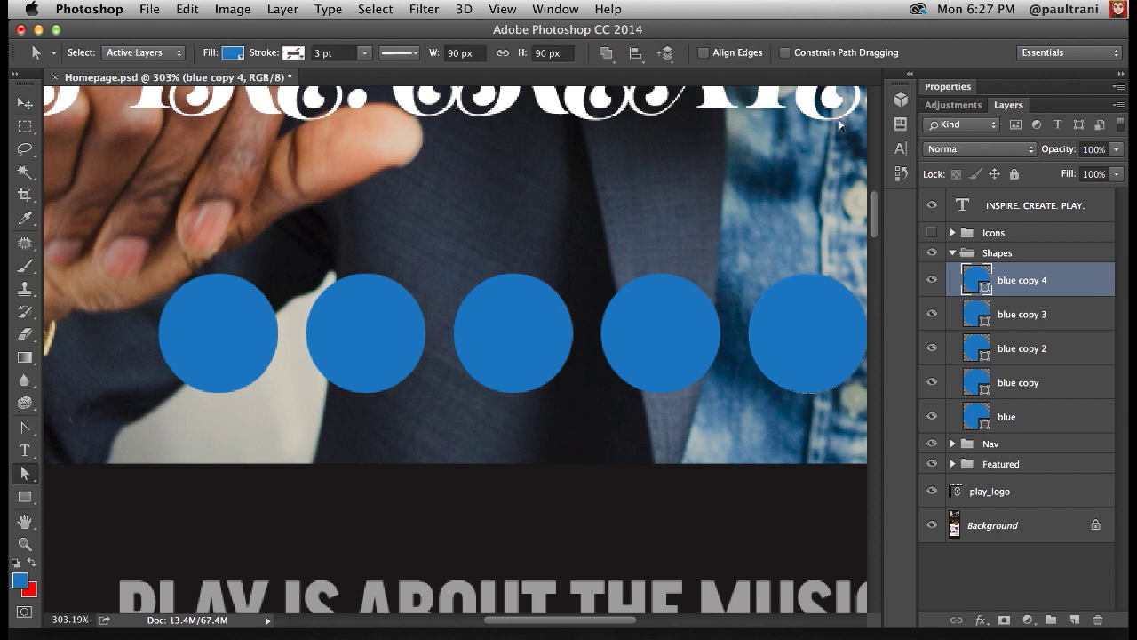
click(992, 92)
scroll(864, 207, right, 2)
drag(1054, 345, 1055, 407)
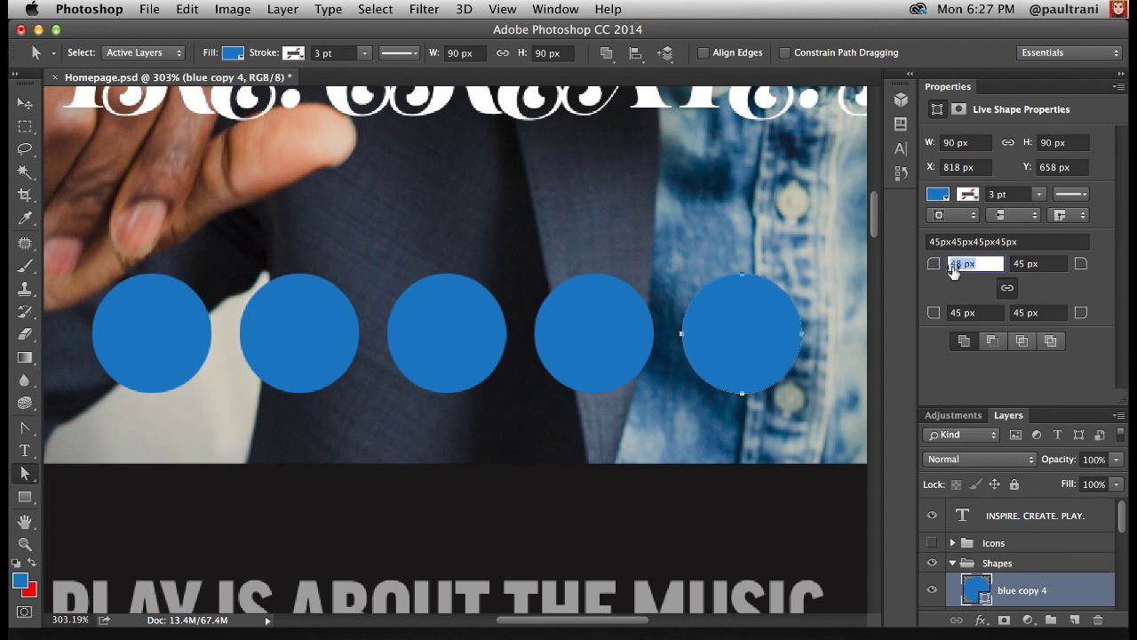
drag(928, 264, 1127, 304)
right_click(1036, 584)
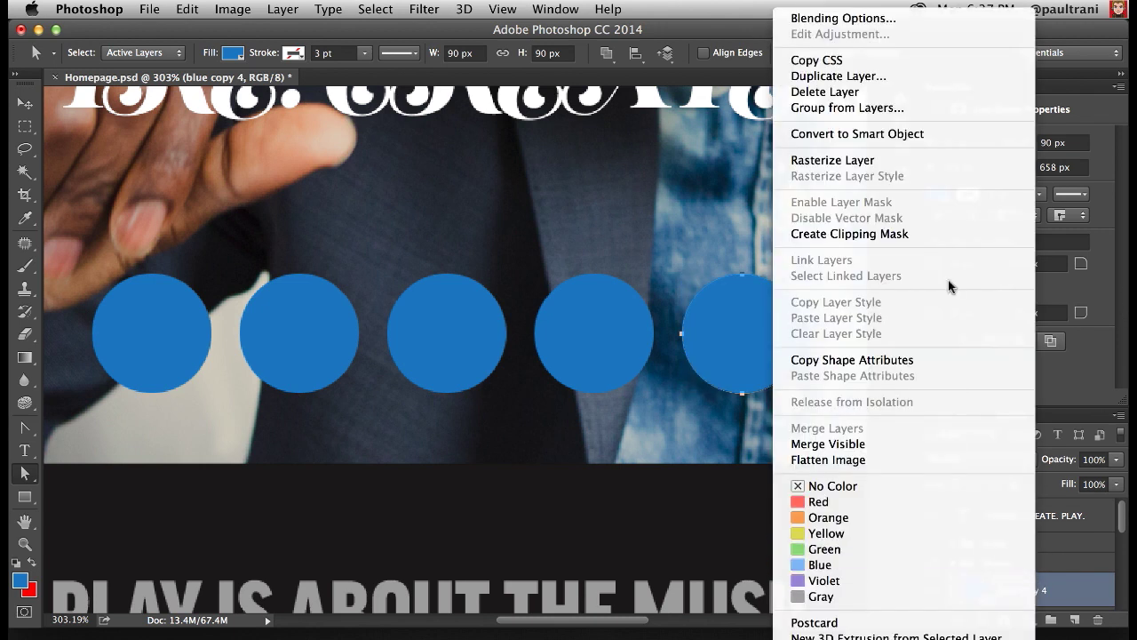
click(885, 62)
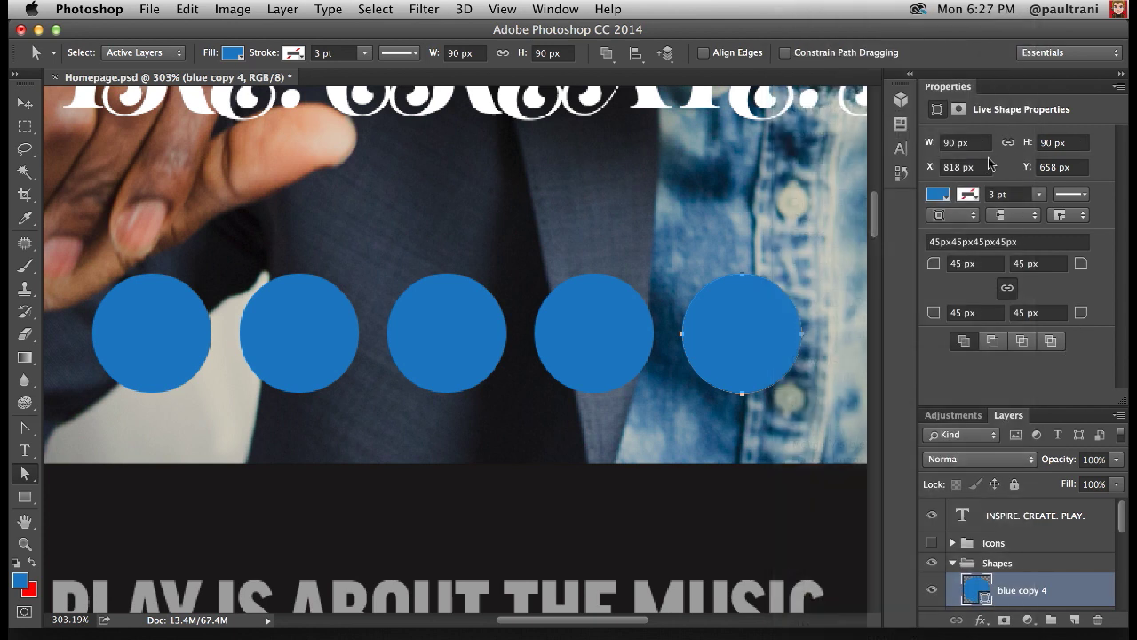
double_click(1023, 93)
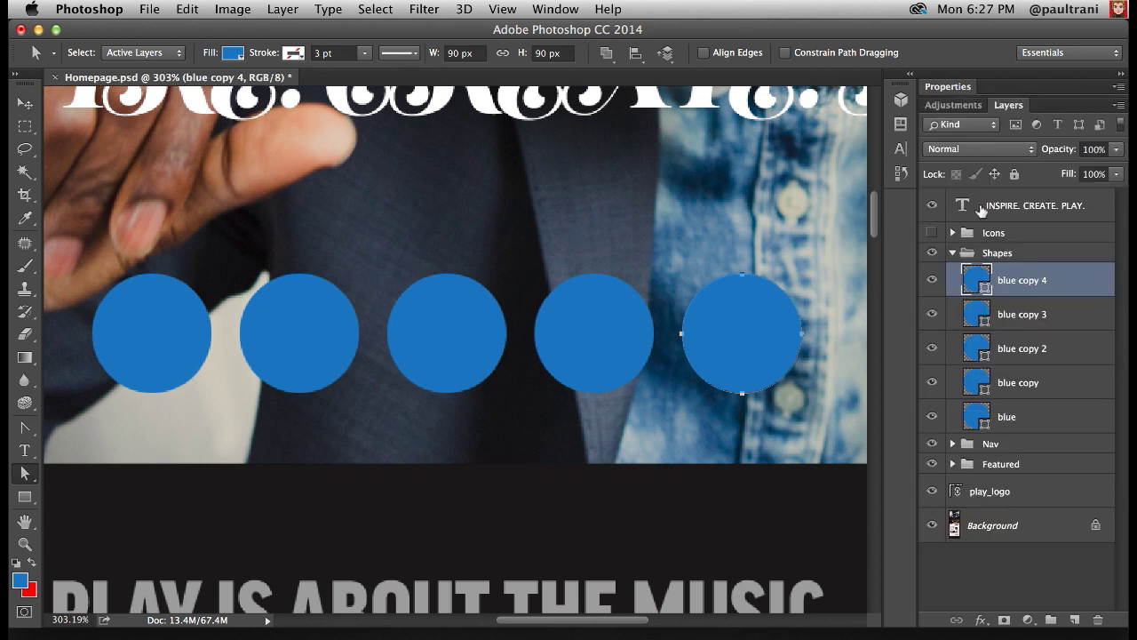
- Show the Icons group on the circles, expand it, and select the R&B icon layer
click(942, 251)
click(931, 233)
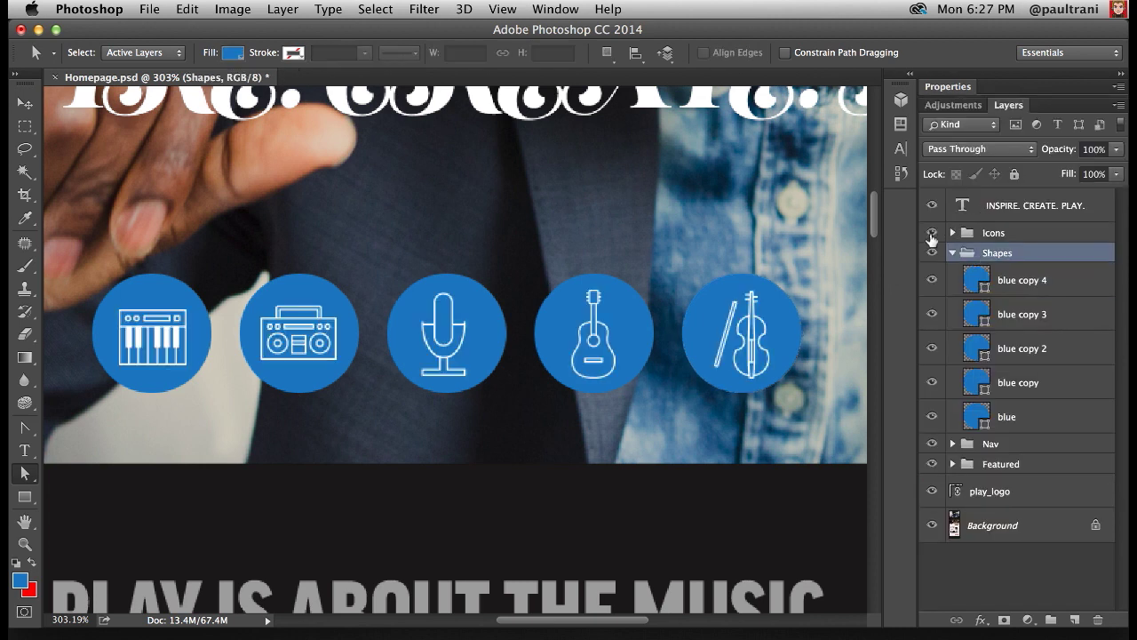
click(26, 103)
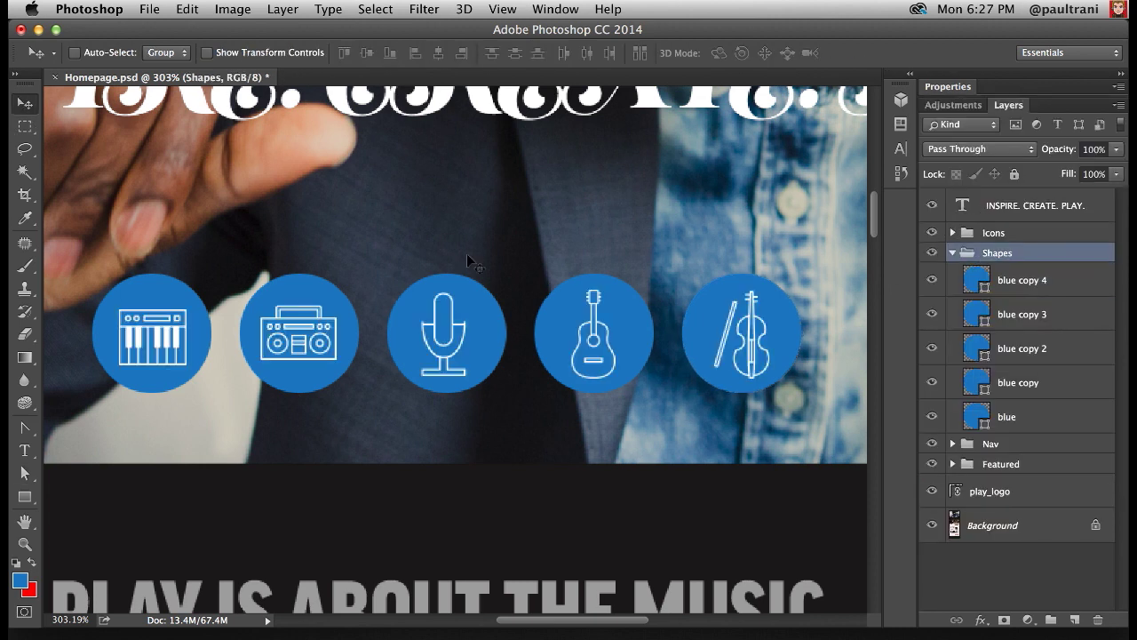
click(952, 233)
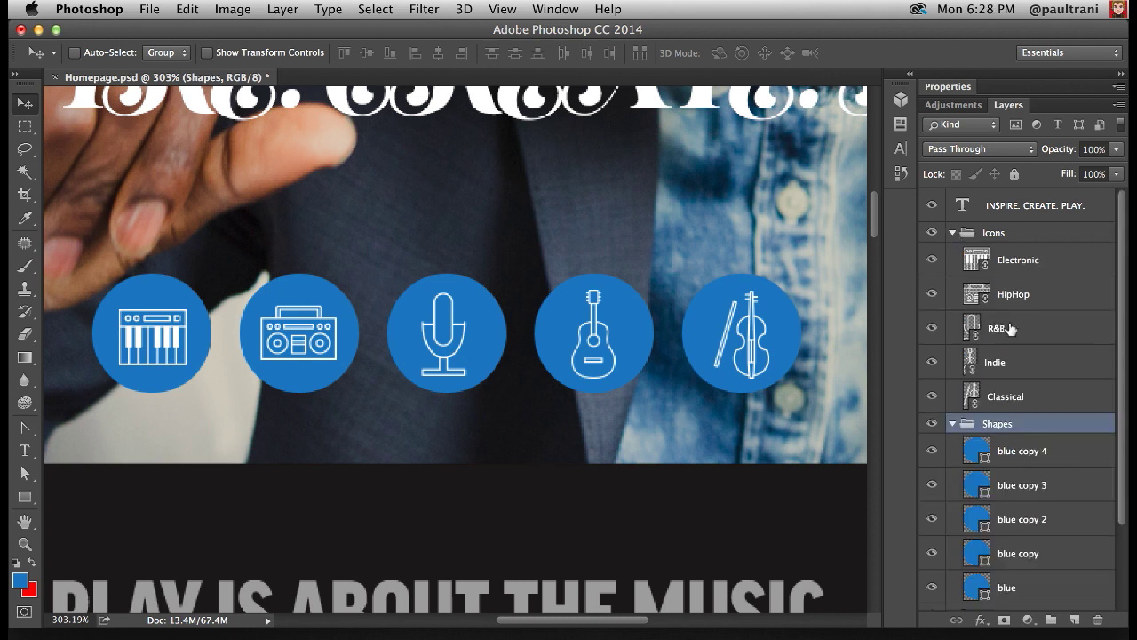
click(1000, 327)
- Reveal the R&B layer's linked file in Finder
click(149, 9)
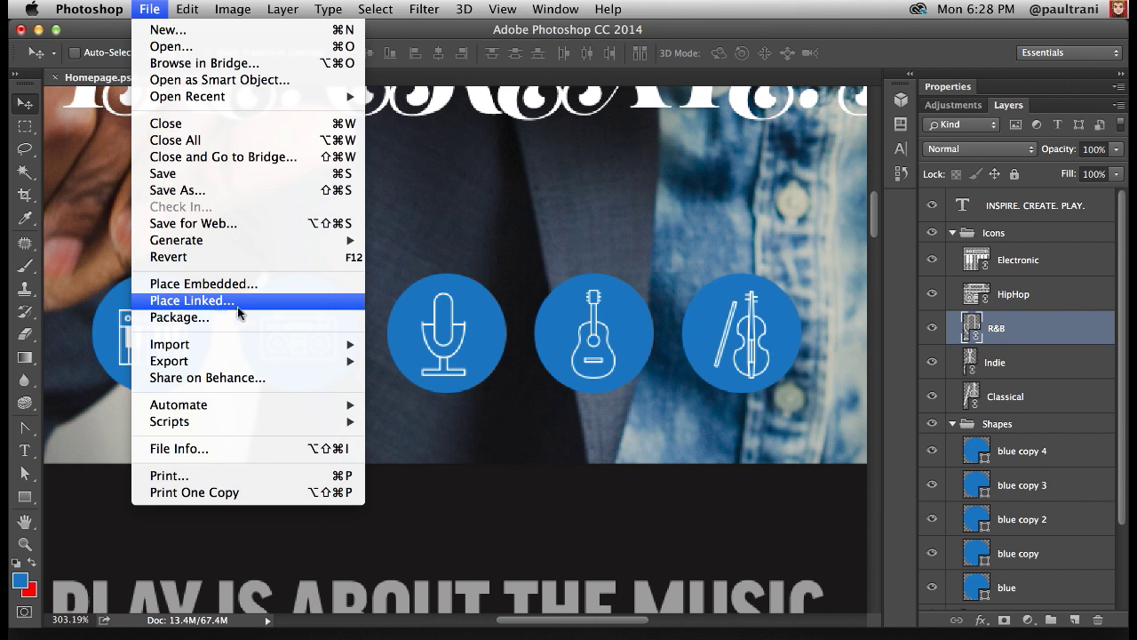
click(1018, 360)
right_click(1020, 326)
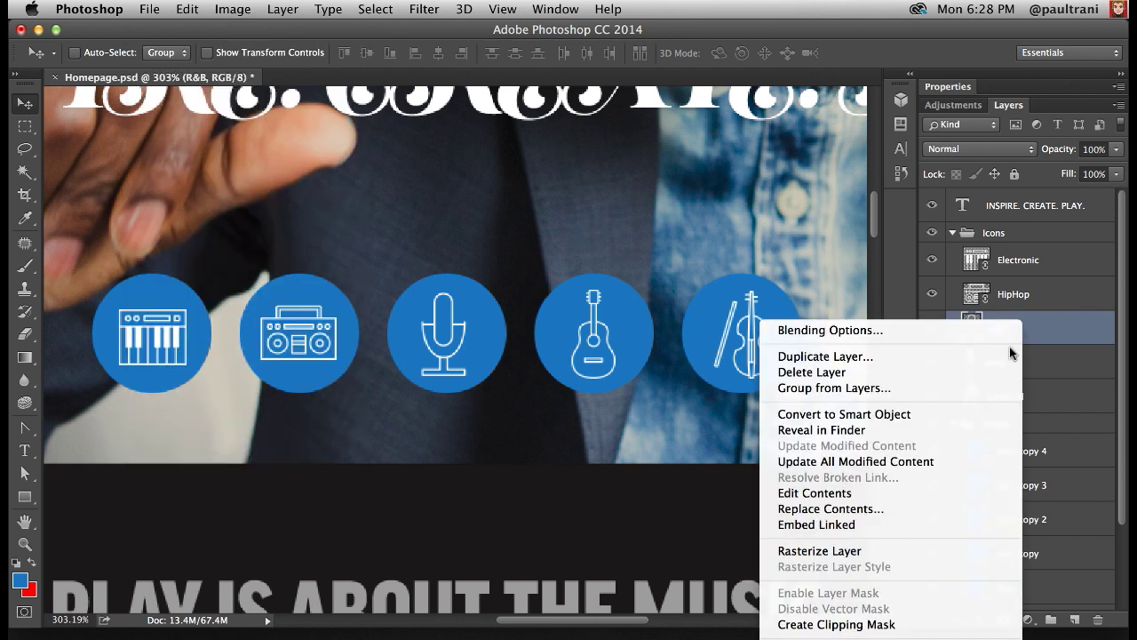
click(958, 430)
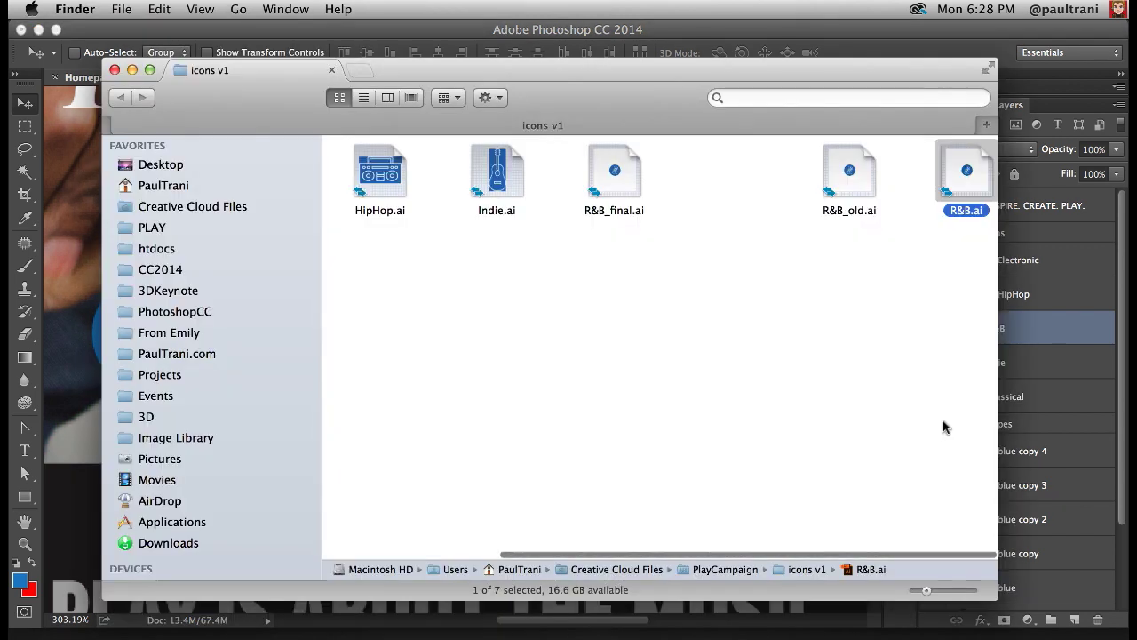
- In the icons v1 folder, switch to column view, select R&B.ai and open it in Illustrator
drag(960, 184, 791, 306)
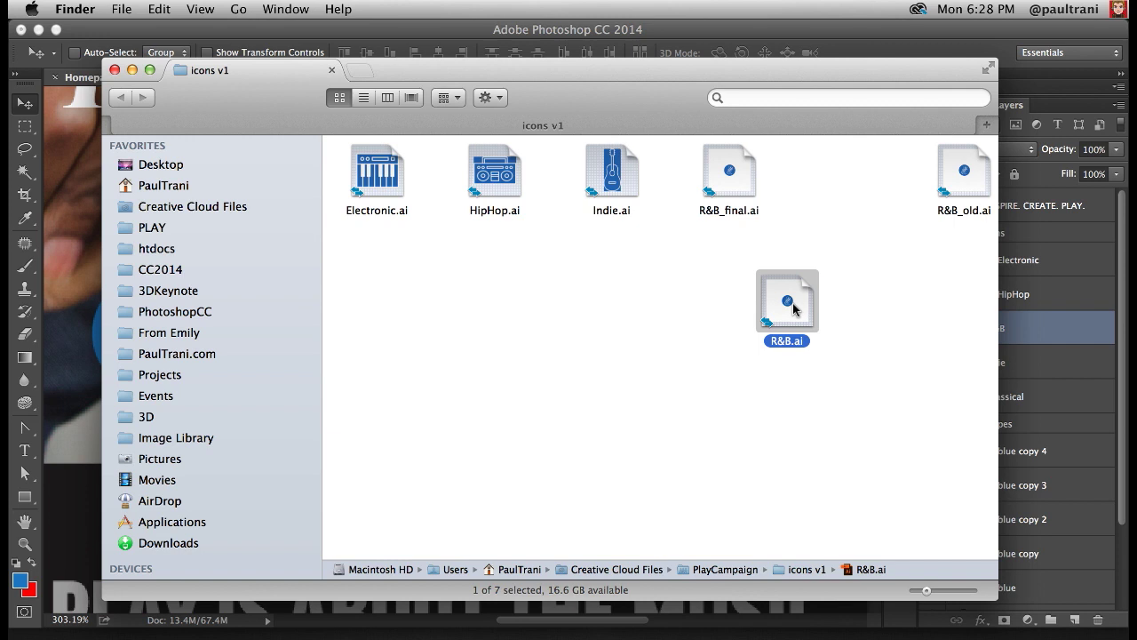
click(388, 97)
scroll(481, 144, left, 5)
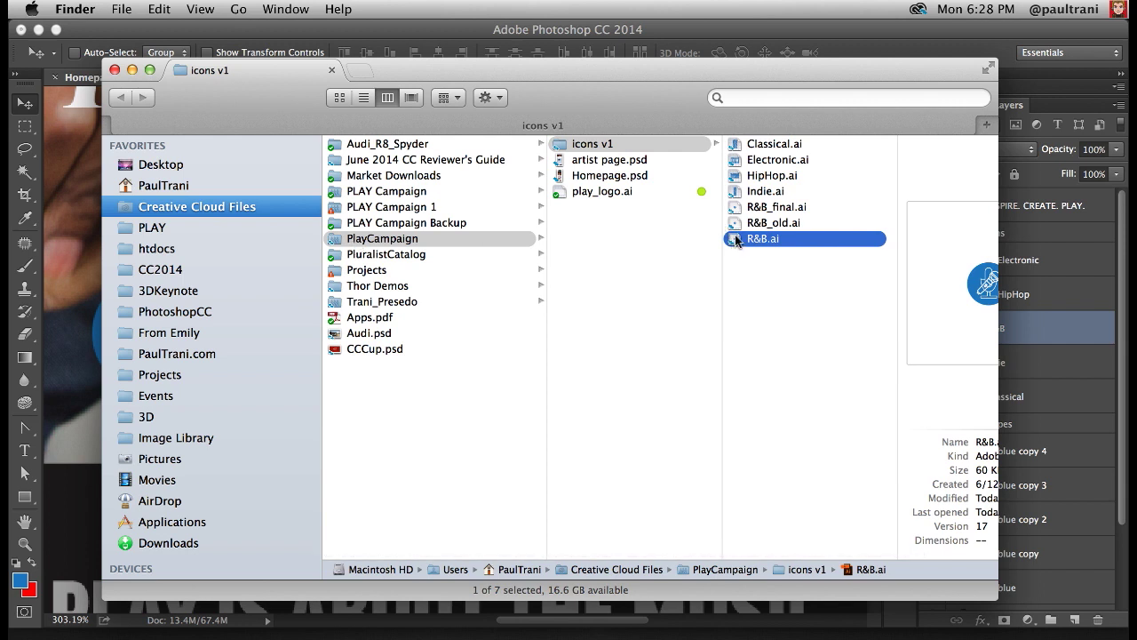
click(724, 242)
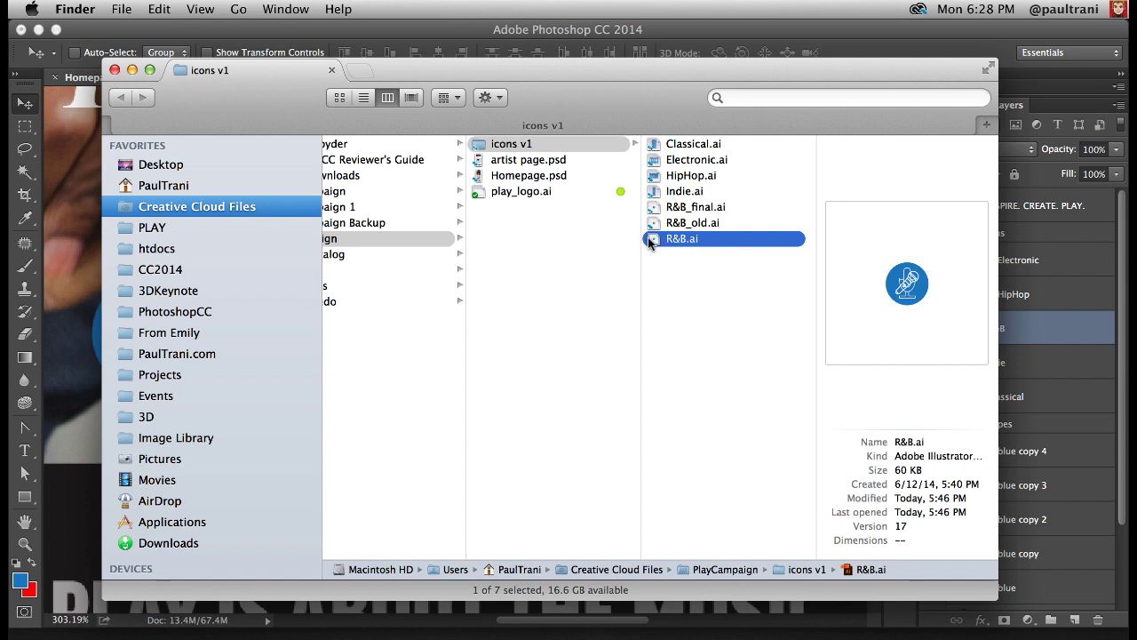
key(super+Tab)
key(super+Tab)
key(super+o)
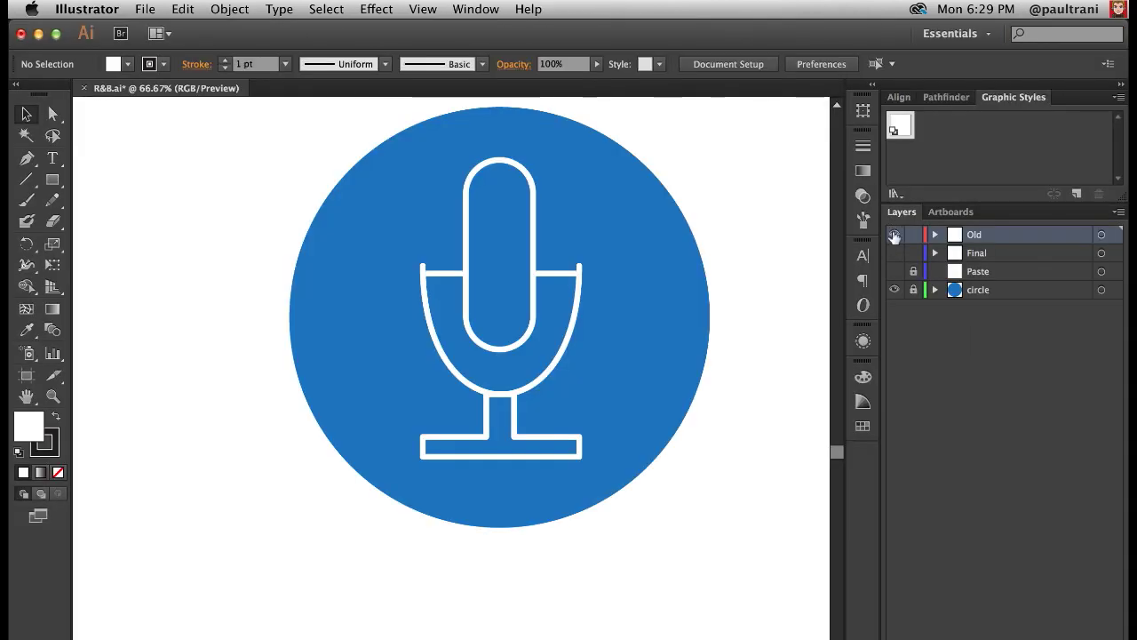
- Hide the Old and circle layers, show Final, select the microphone, and save R&B.ai
click(895, 234)
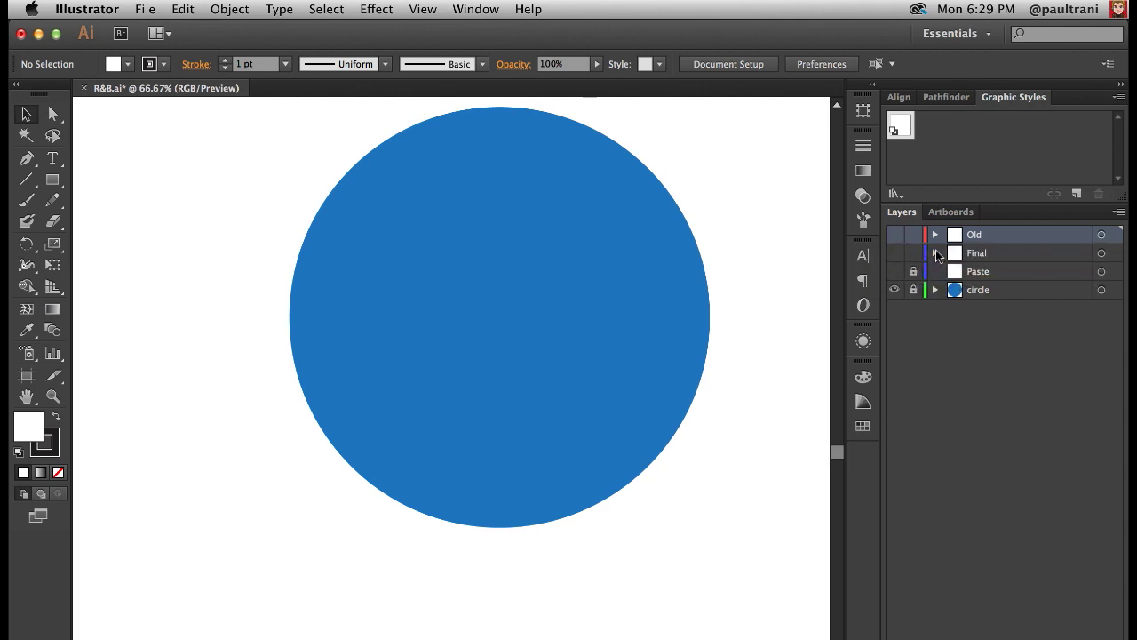
click(896, 253)
click(994, 259)
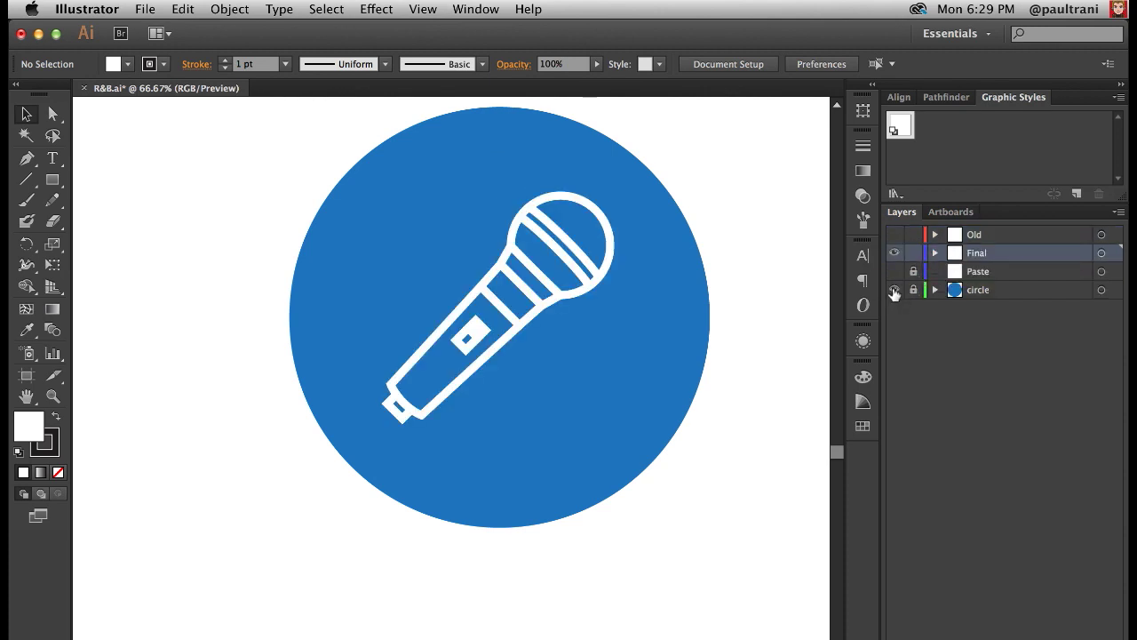
click(895, 293)
drag(283, 153, 746, 533)
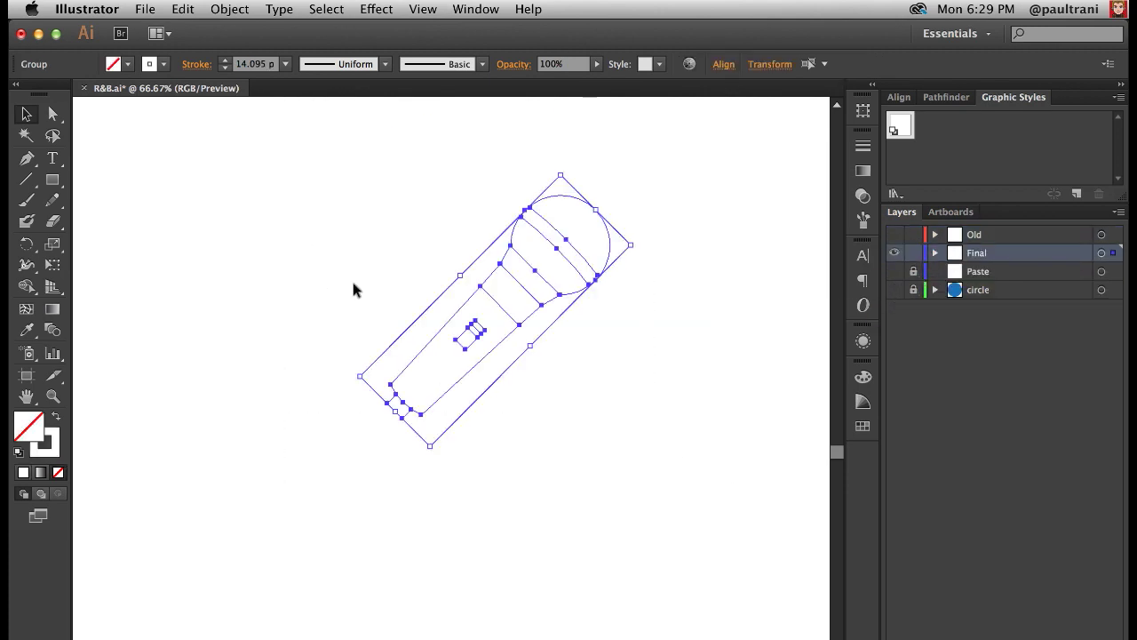
key(super+s)
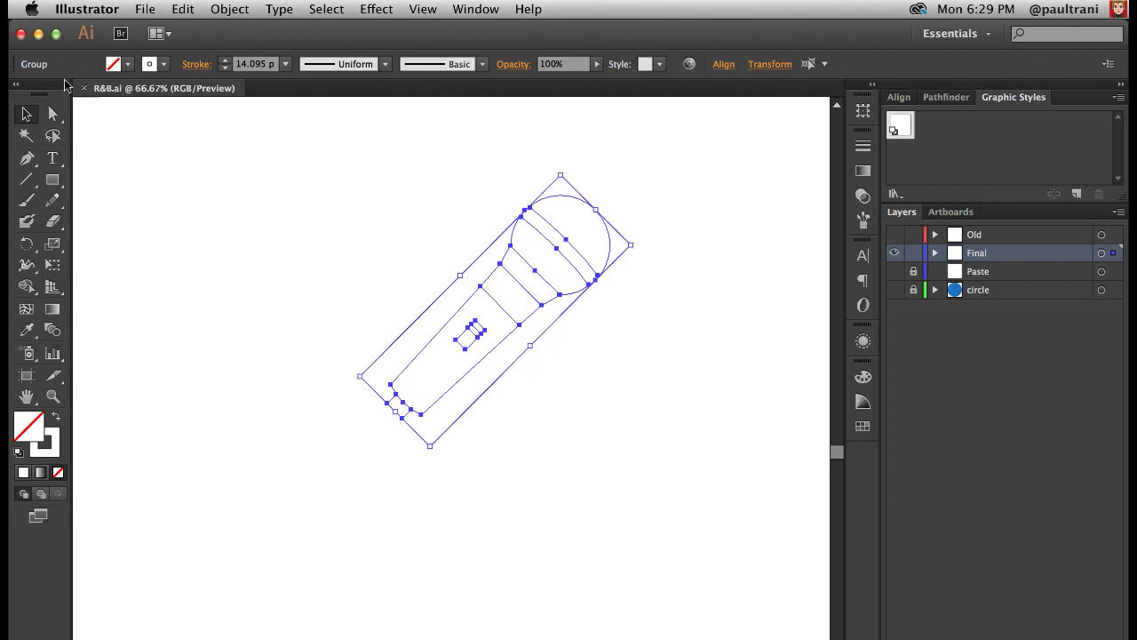
click(37, 34)
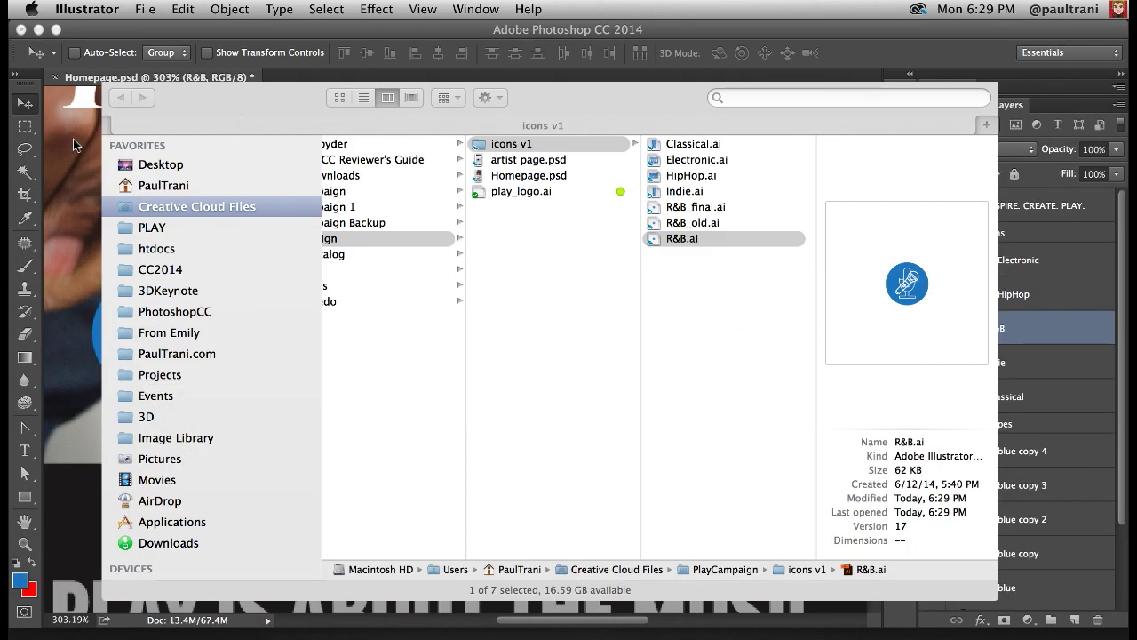
- Switch back to Homepage.psd in Photoshop and zoom to view the updated R&B icon
key(super+Tab)
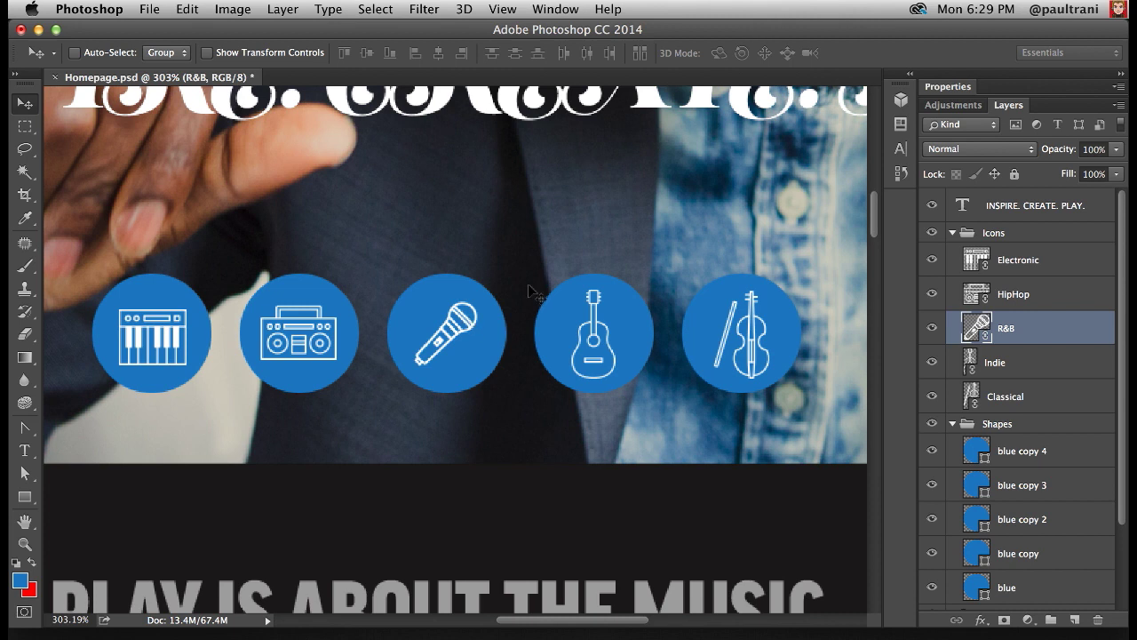
key(super+1)
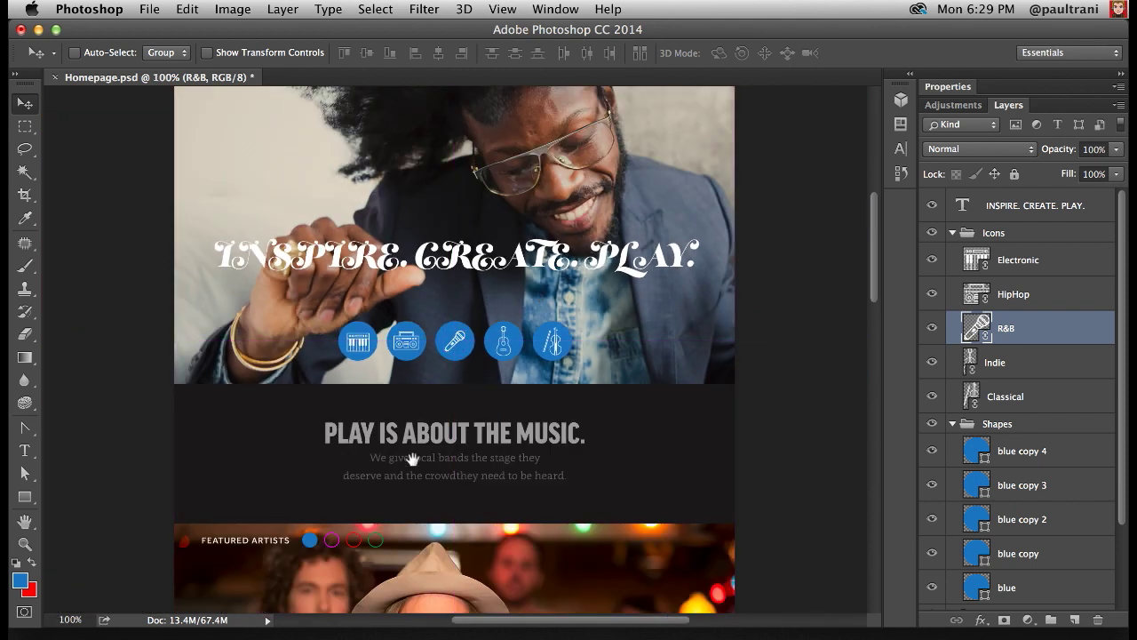
- Pan and zoom to 200% on the Wild Leaves feature and the Featured Artists heading
drag(412, 458, 438, 90)
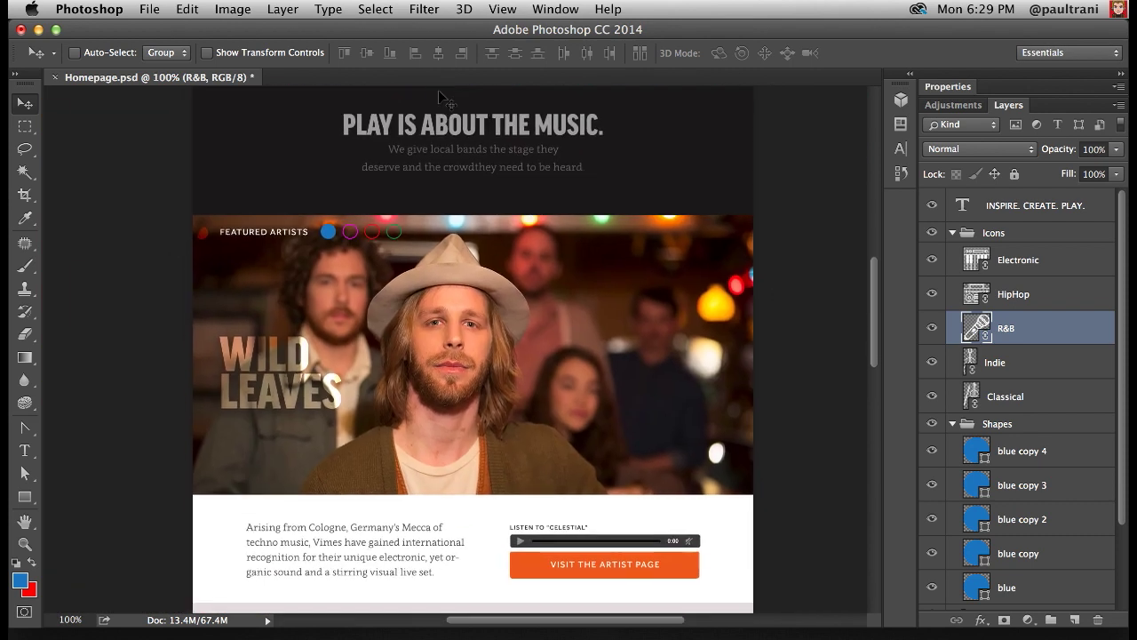
key(super+semicolon)
key(super+equal)
drag(222, 229, 371, 218)
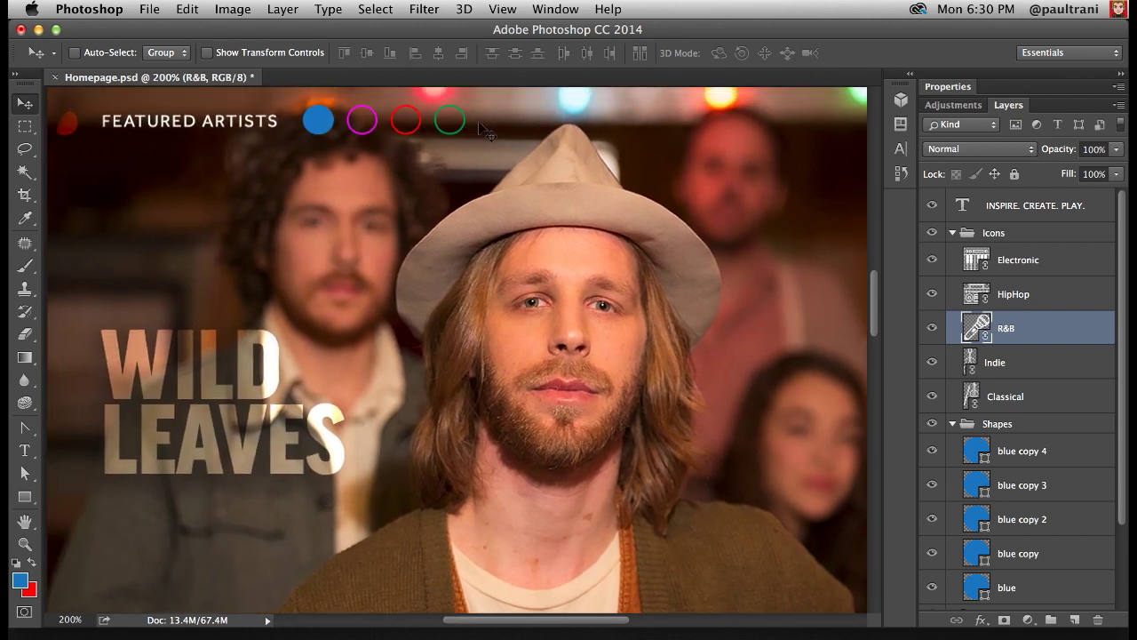
- Collapse Icons and Shapes, expand the Nav group, and show the Layer Comps panel
click(947, 232)
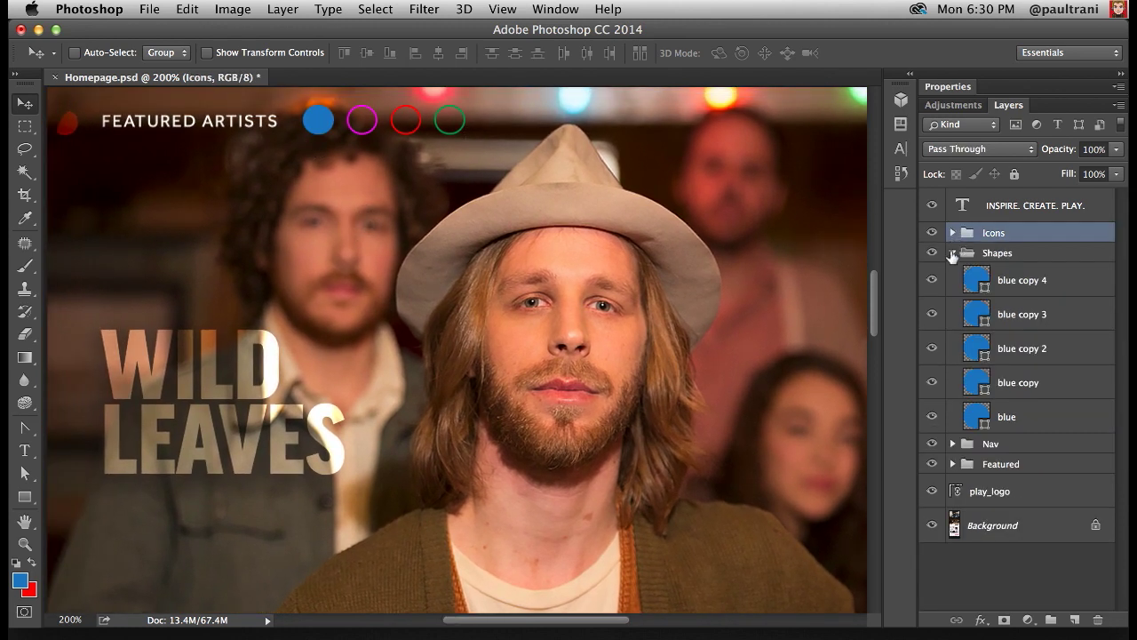
click(953, 252)
click(955, 294)
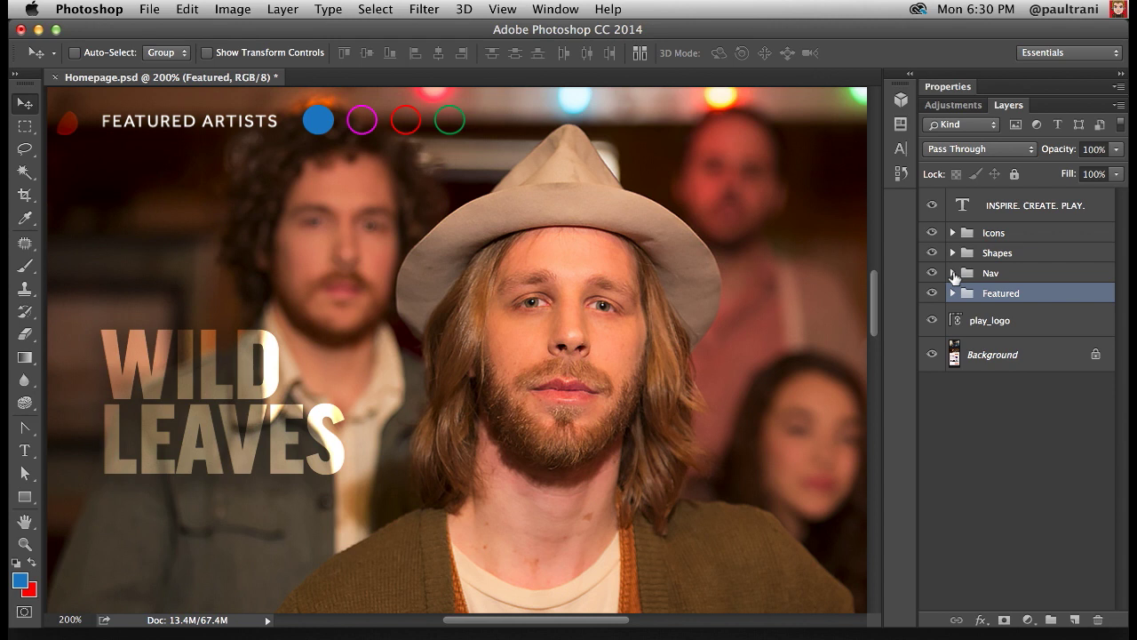
click(953, 273)
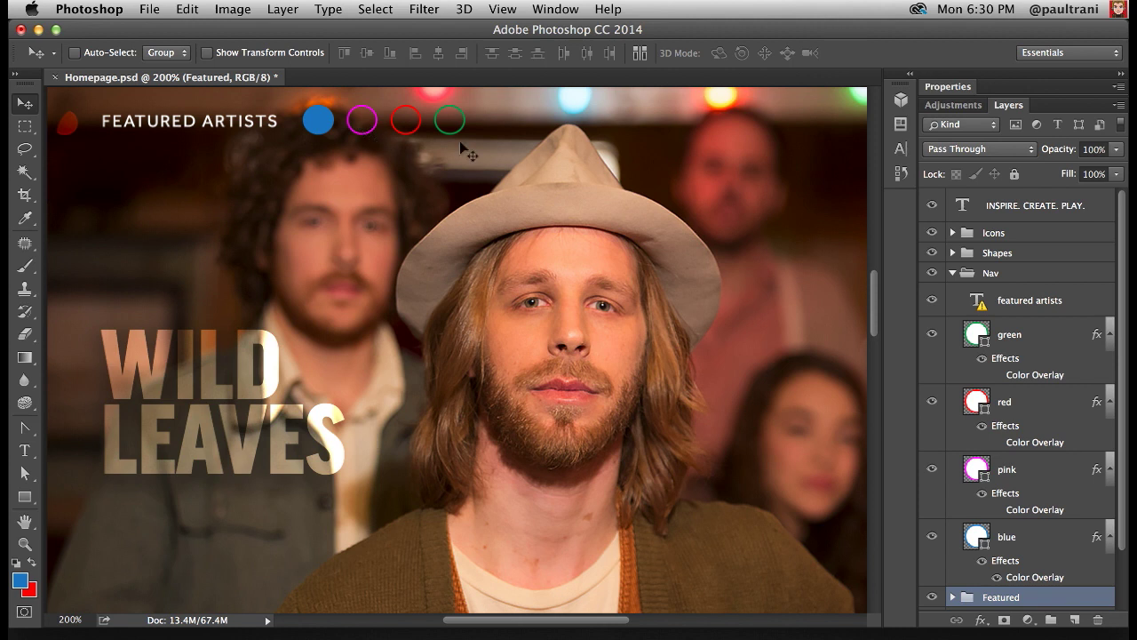
click(910, 76)
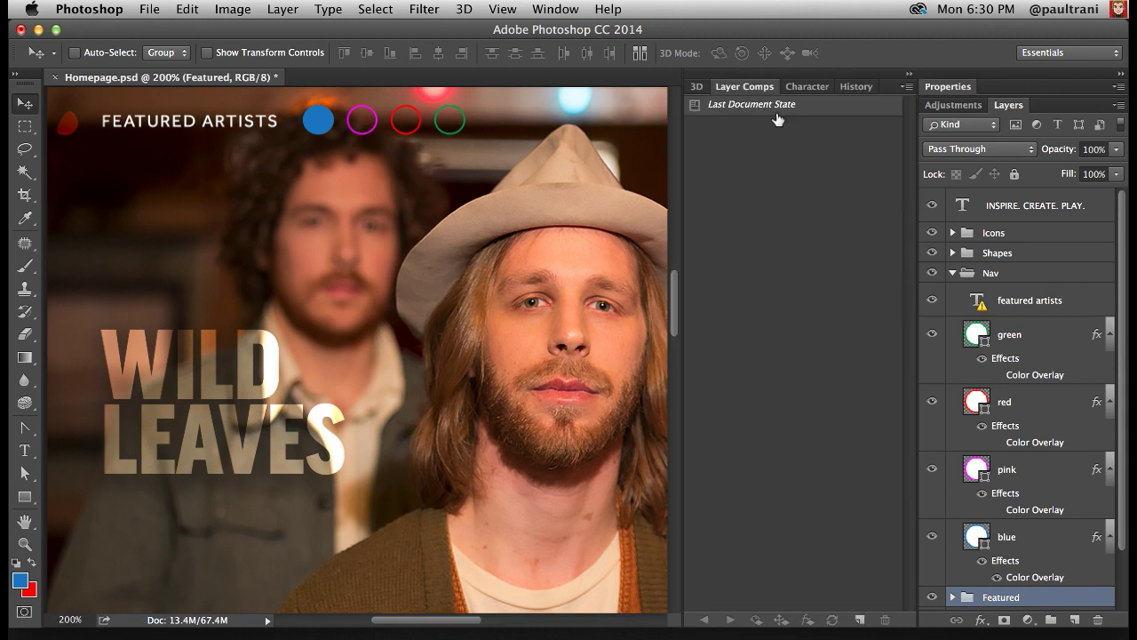
- Create a layer comp named 'wild leaves' for the current state
click(860, 619)
text(wild leaves)
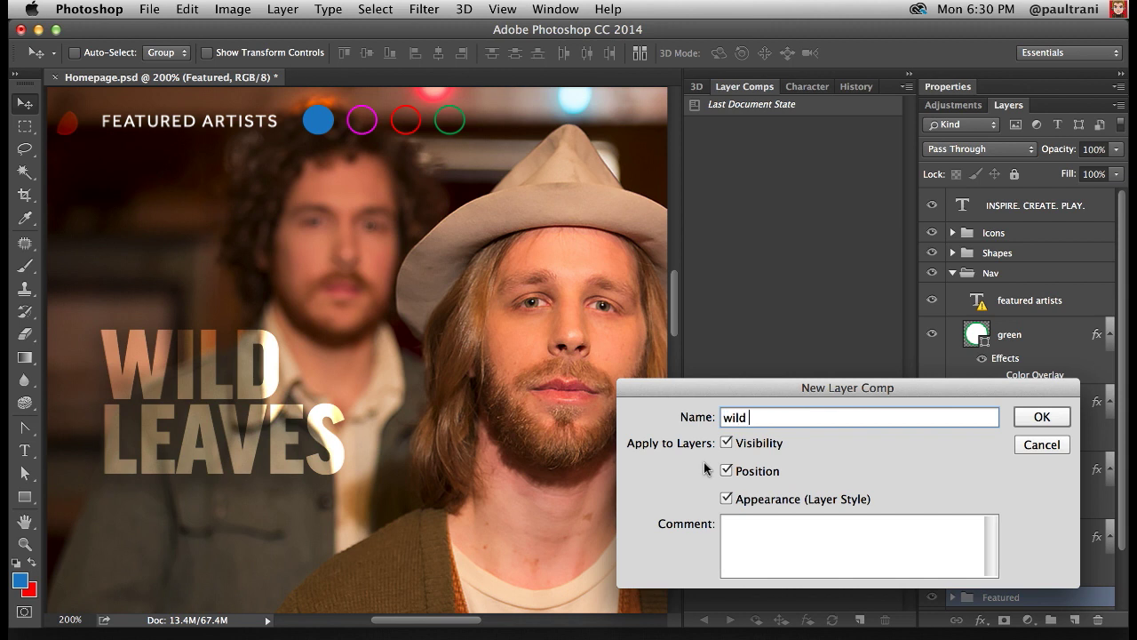
click(1035, 418)
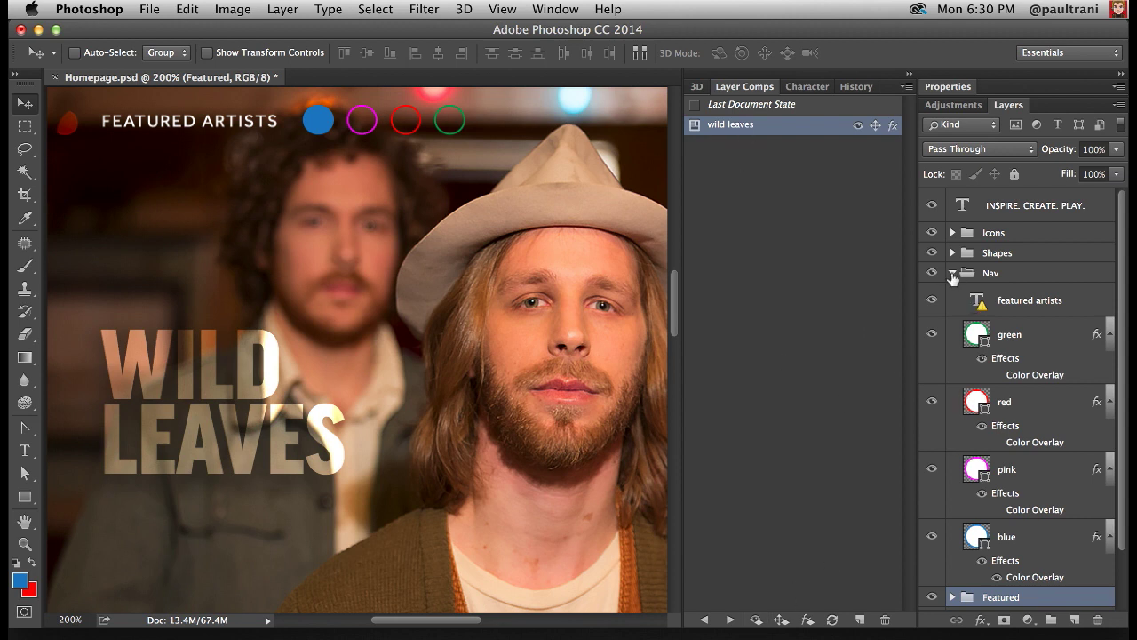
- At 100% on the NINJASONIK title, switch the nav dot fill from blue to pink
scroll(950, 569, down, 3)
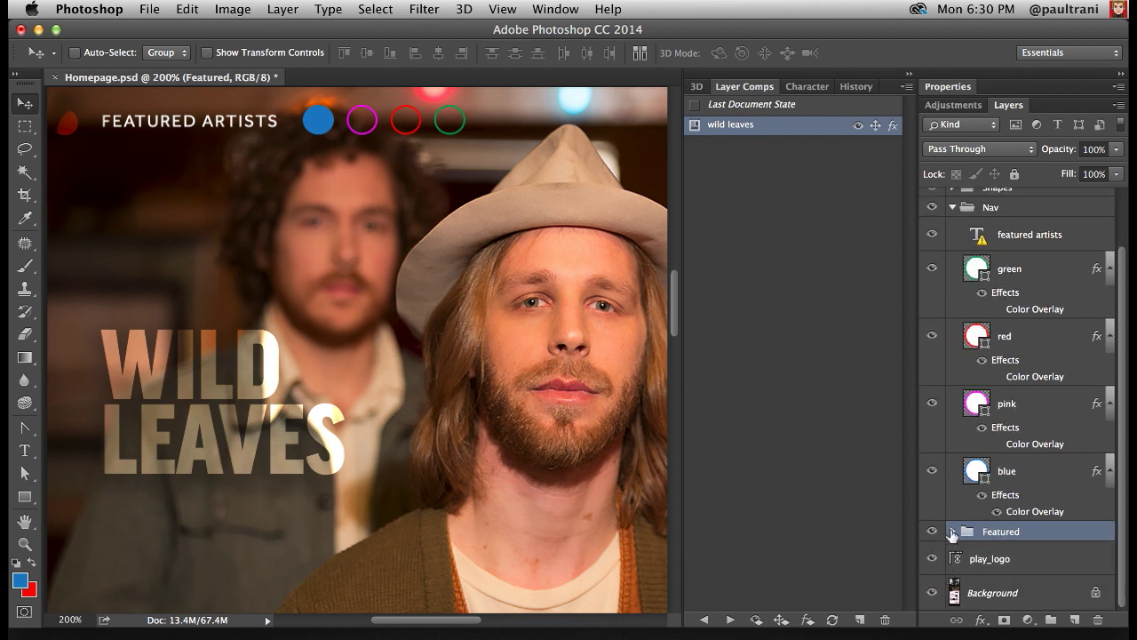
click(951, 532)
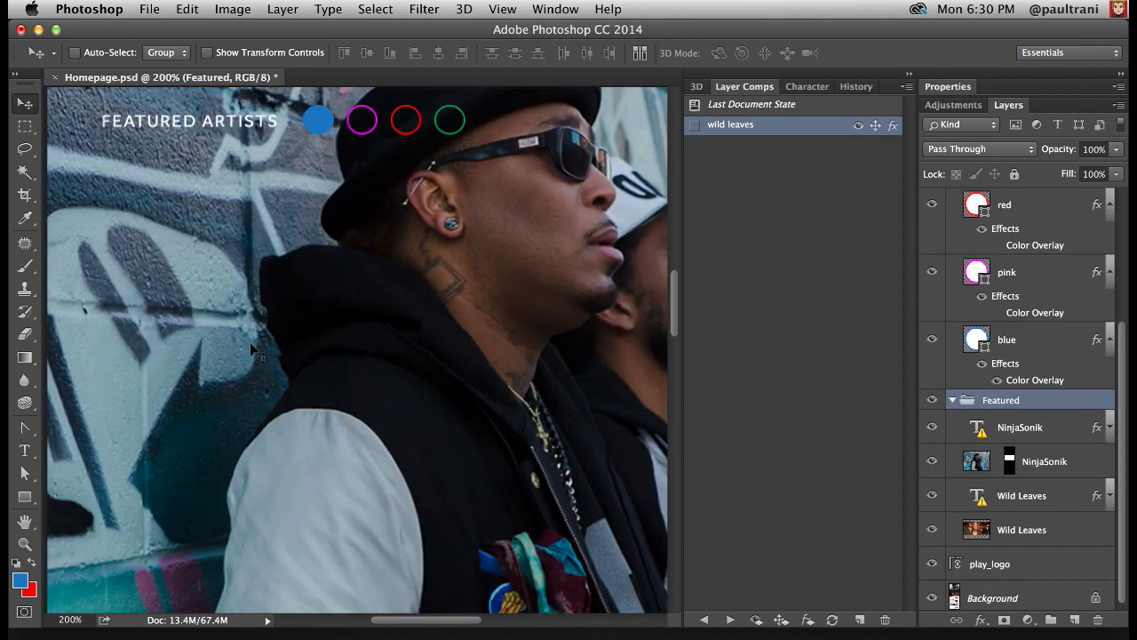
key(super+minus)
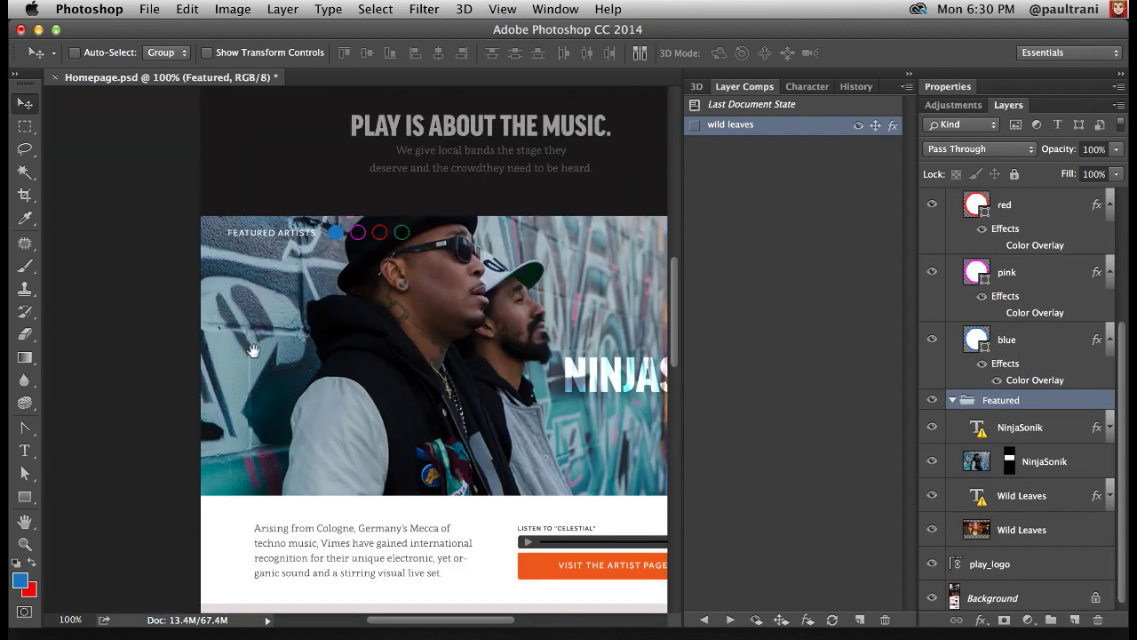
drag(493, 362, 375, 336)
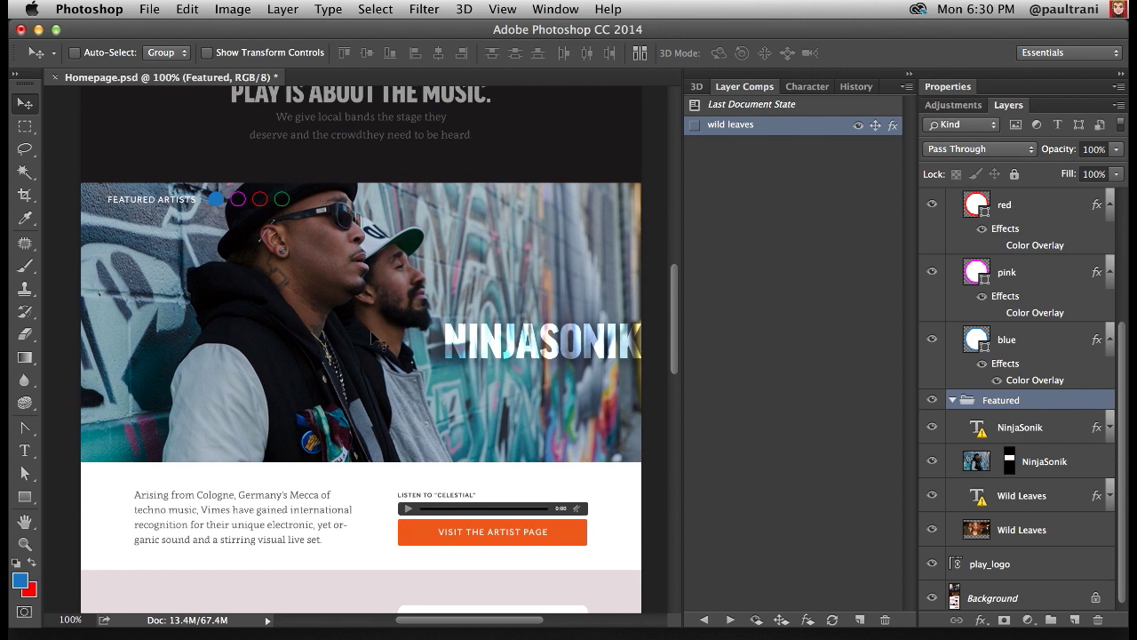
click(988, 384)
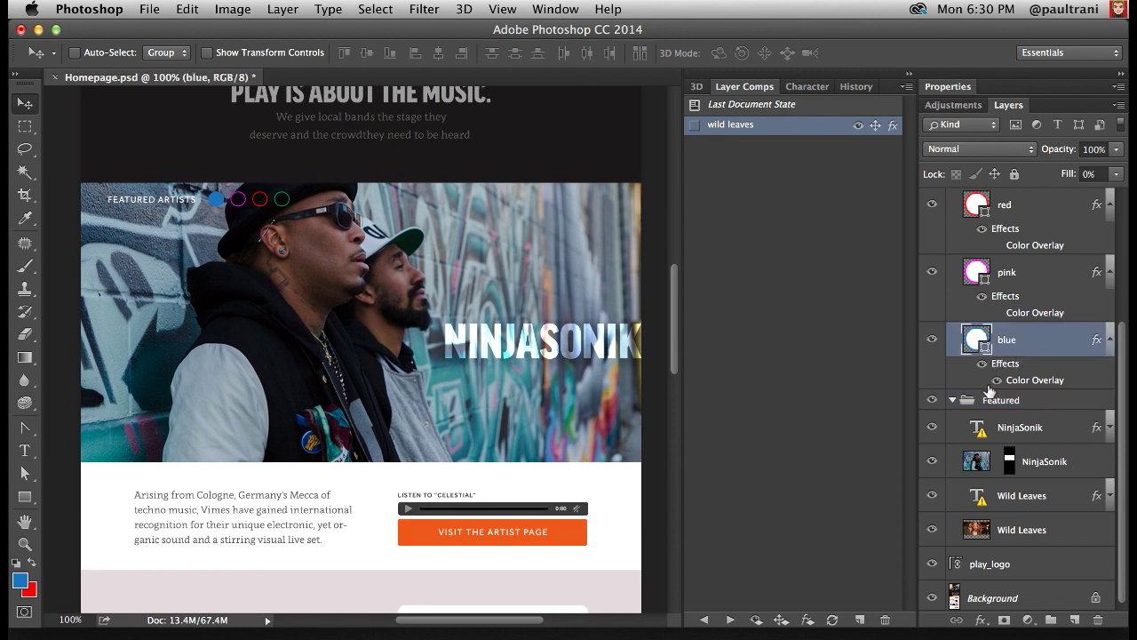
click(996, 380)
click(997, 313)
- Save this state as a new layer comp named 'ninjasonik'
click(859, 619)
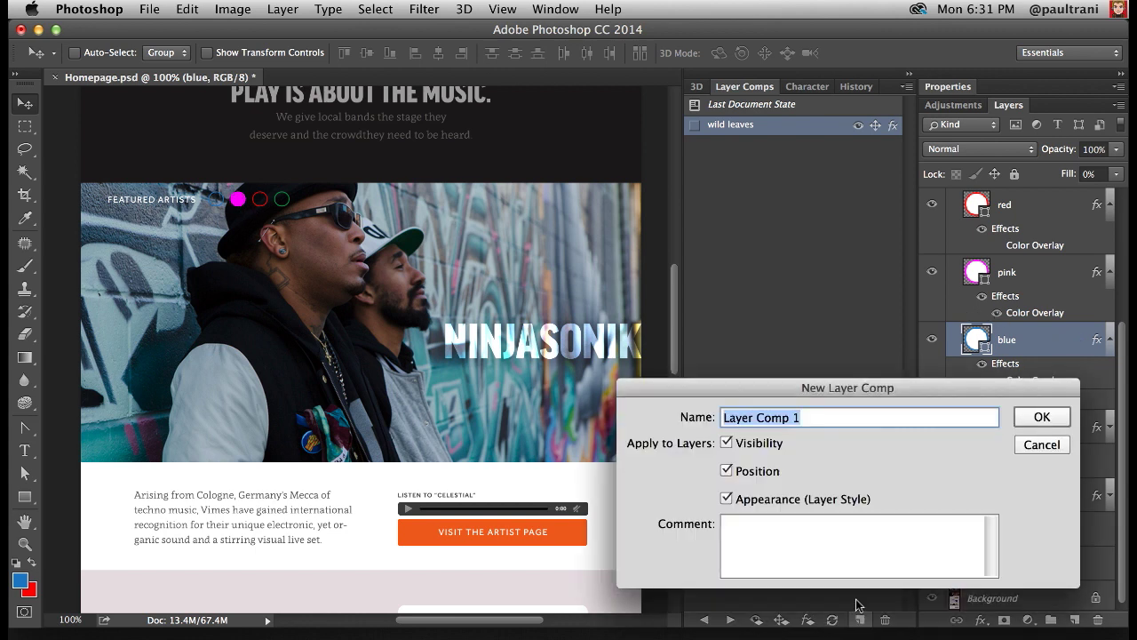
text(ninjasonik)
key(Return)
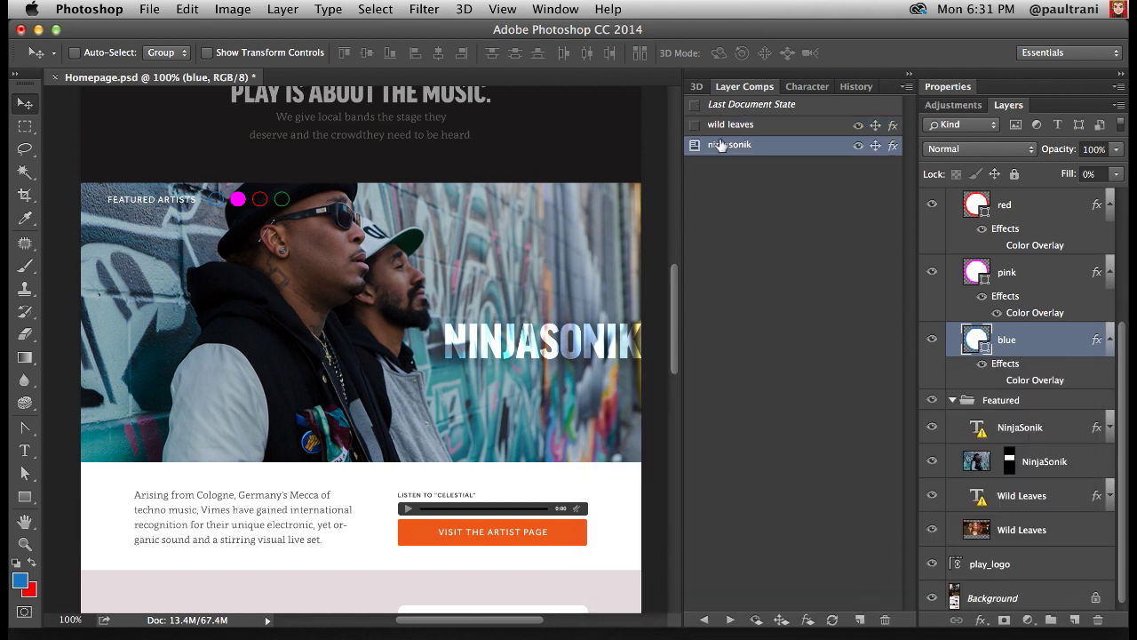
- In the wild leaves comp, drag the Nav group's FEATURED ARTISTS label and dots to the hero's top right
click(692, 125)
click(694, 144)
click(692, 126)
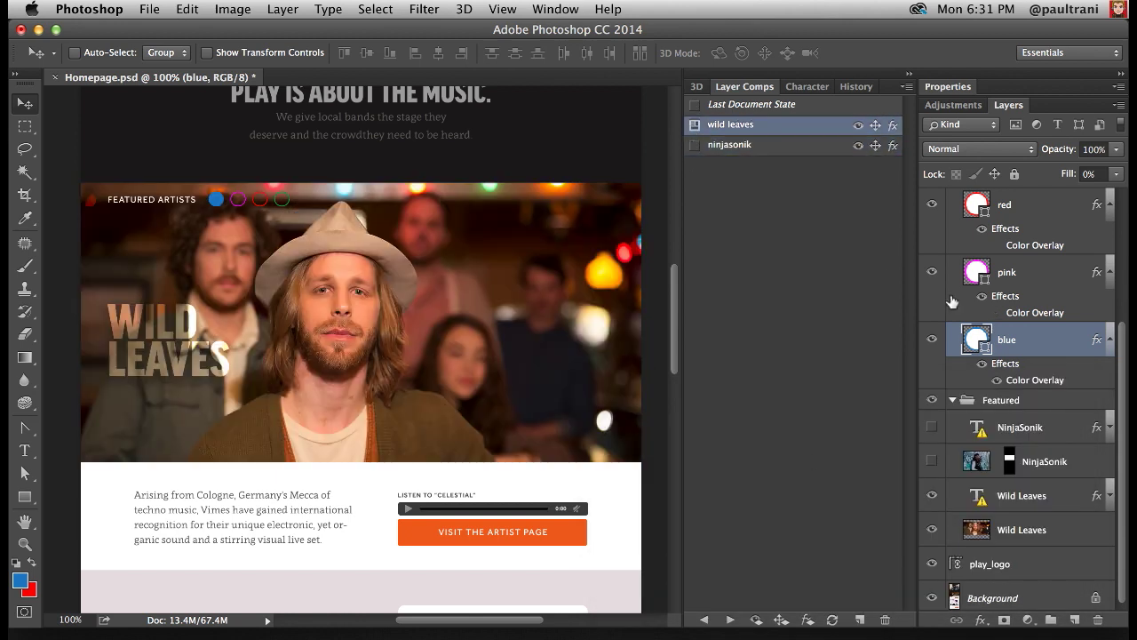
scroll(991, 305, up, 3)
click(995, 275)
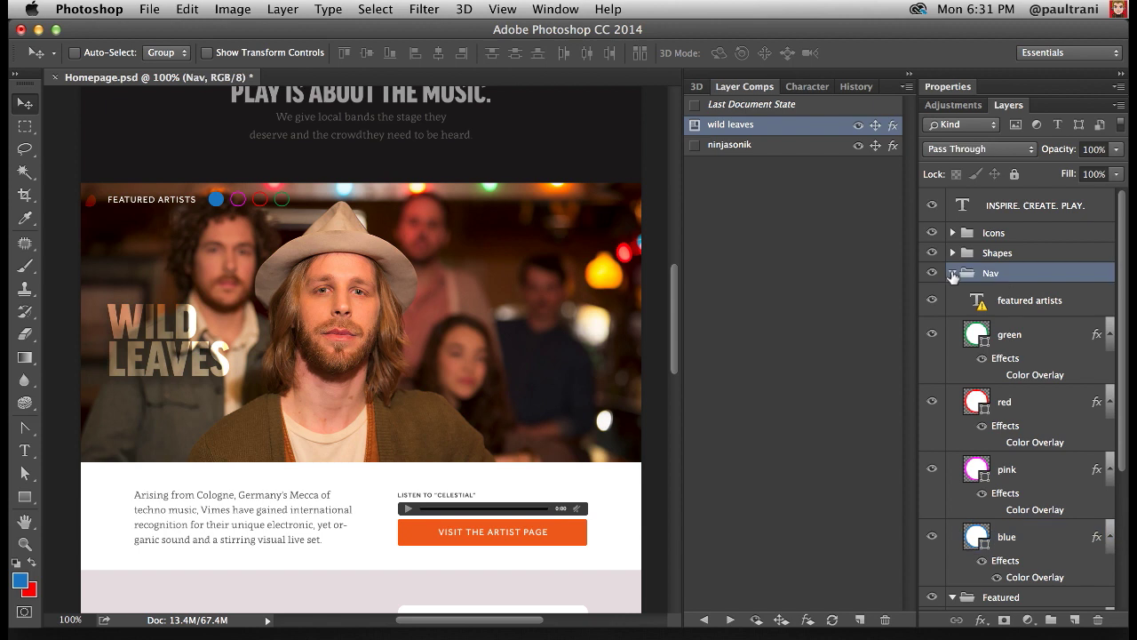
click(953, 273)
drag(152, 212, 487, 226)
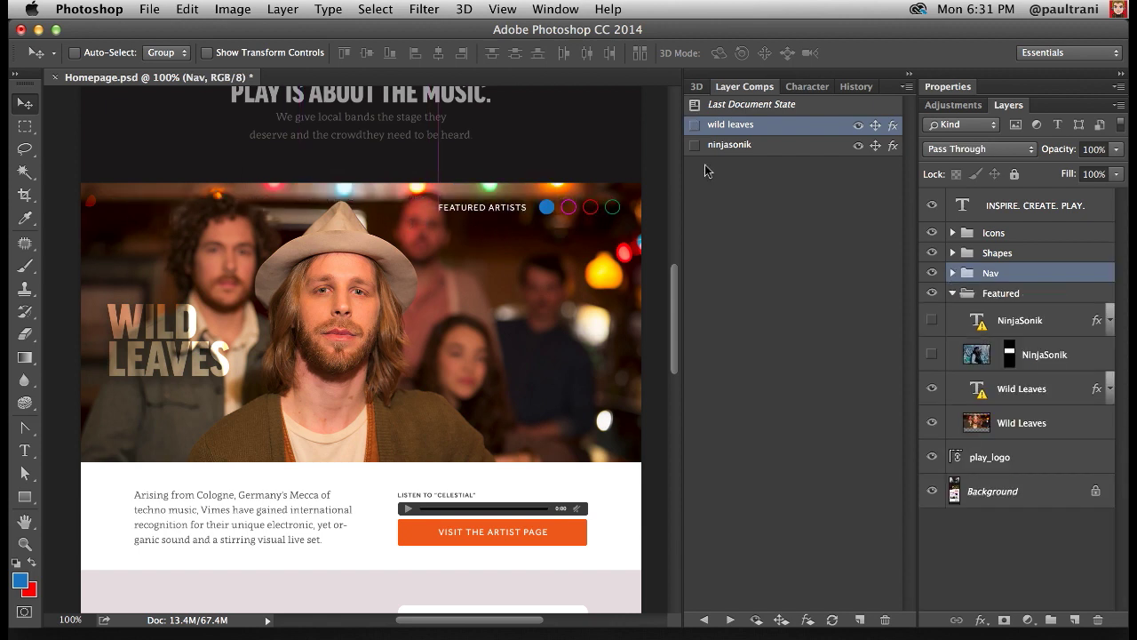
- Update both comps with the new position, compare them, and begin renaming the NinjaSonik layer
shift+click(730, 145)
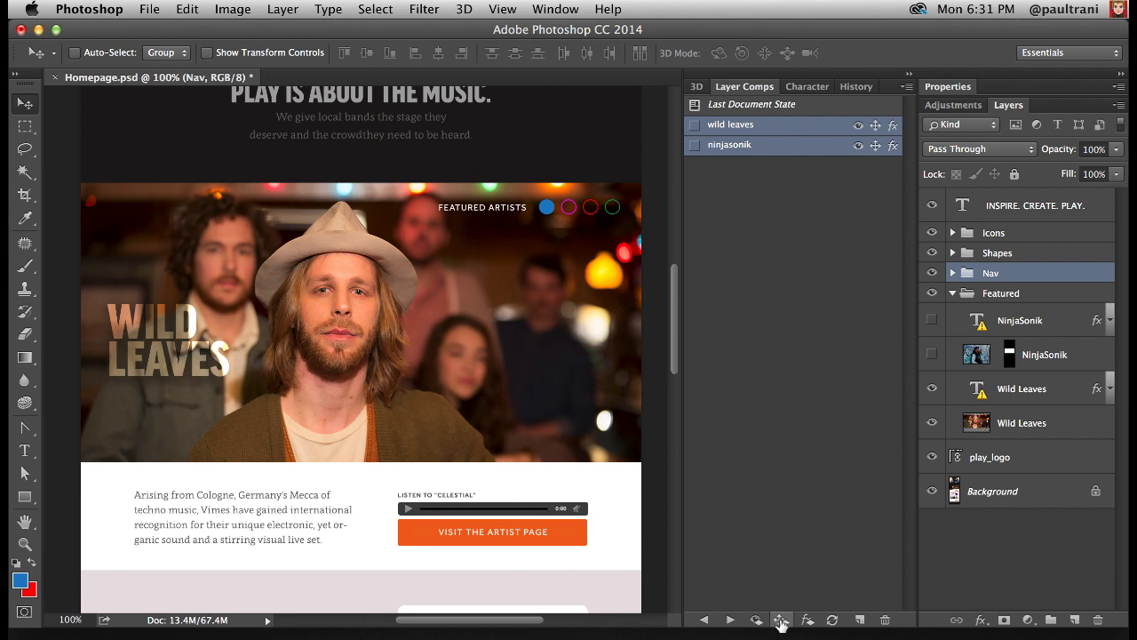
click(780, 620)
click(694, 124)
click(695, 145)
click(695, 124)
click(695, 145)
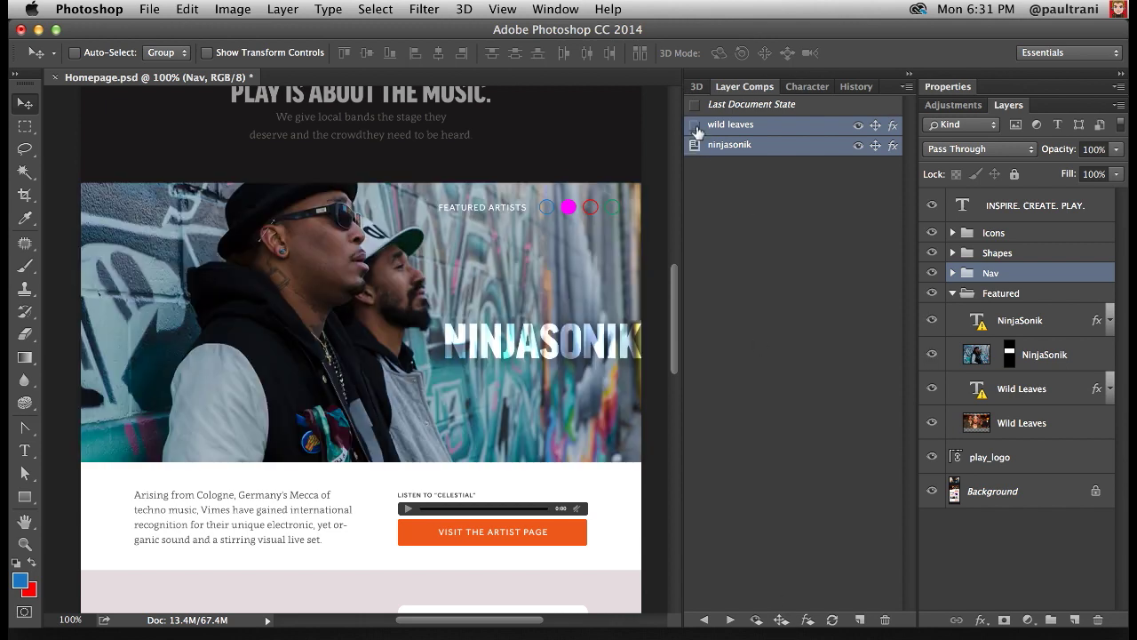
click(695, 124)
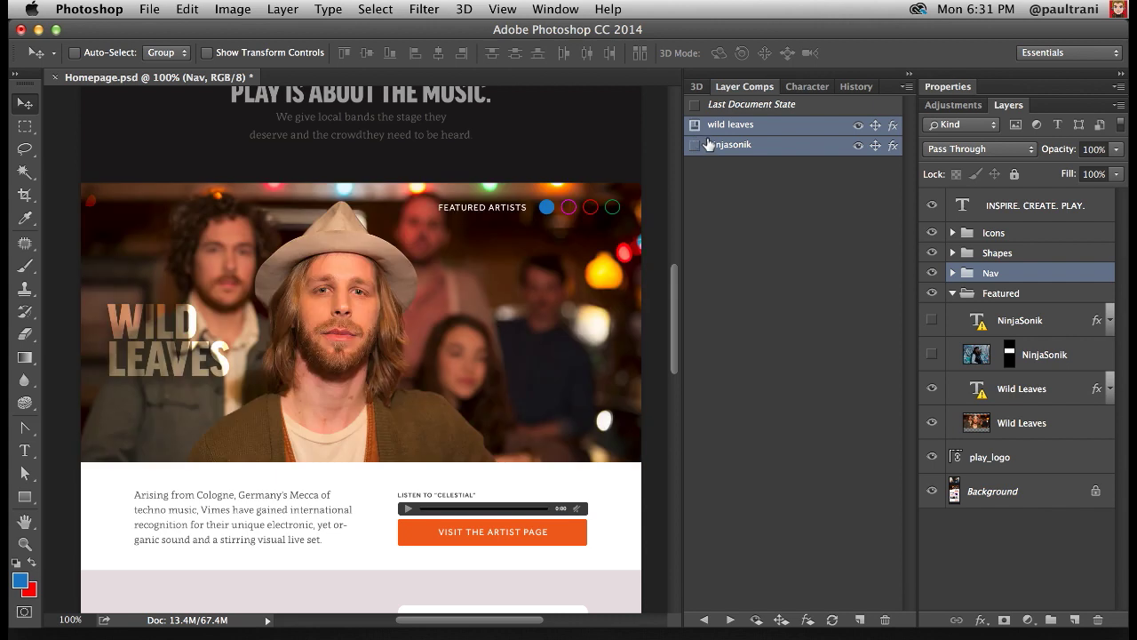
double_click(1040, 358)
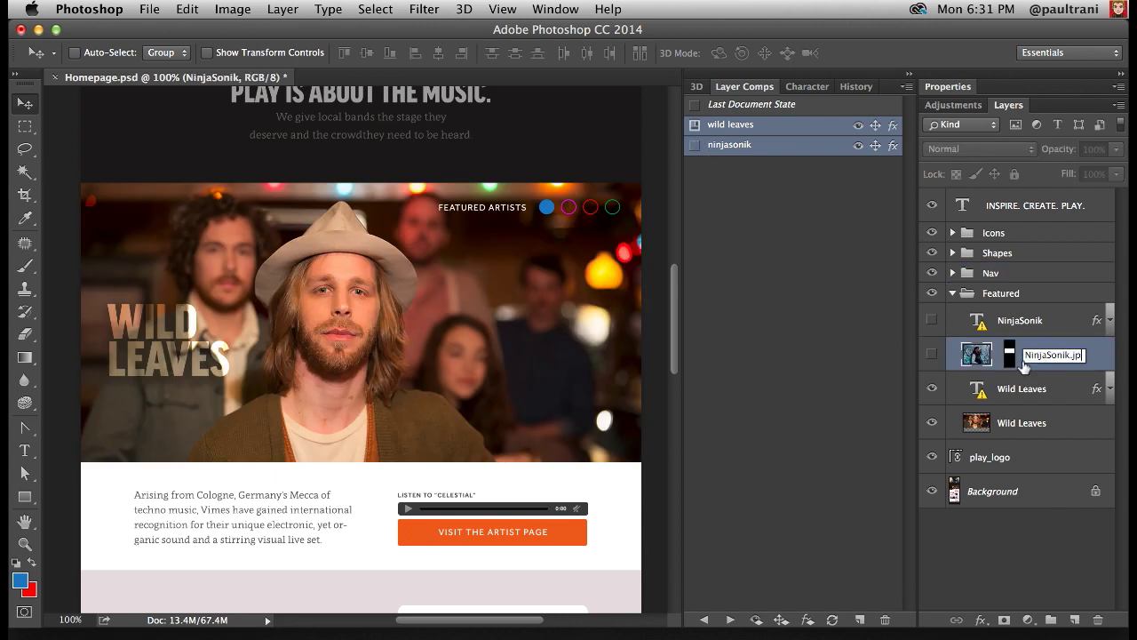
- Rename the Wild Leaves image layer to WildLeaves.jpg
double_click(1024, 423)
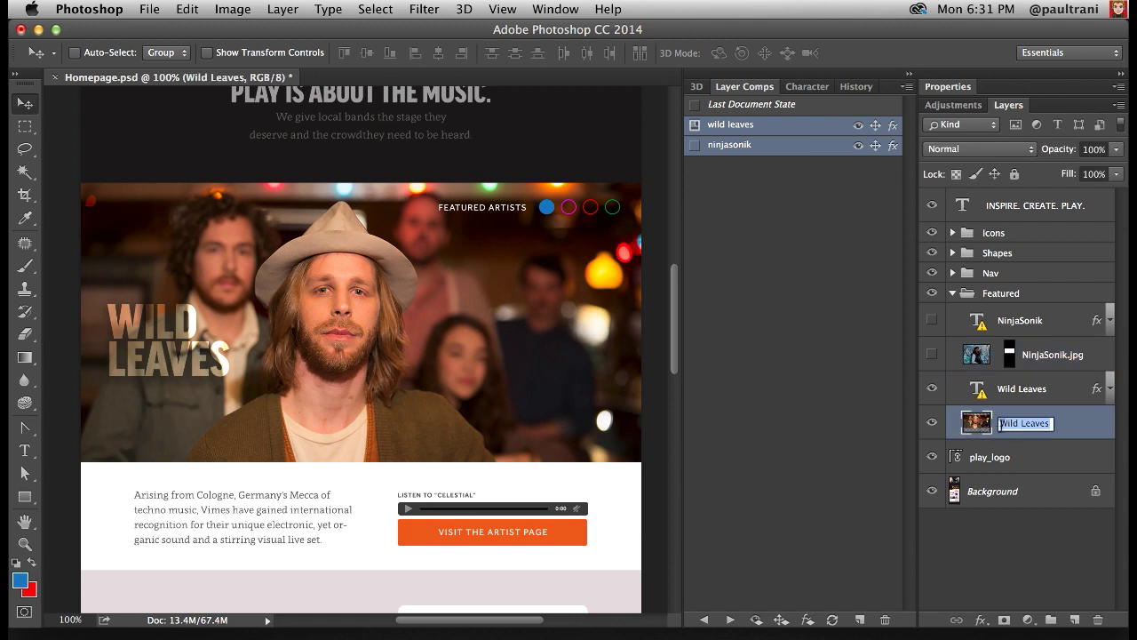
click(1022, 422)
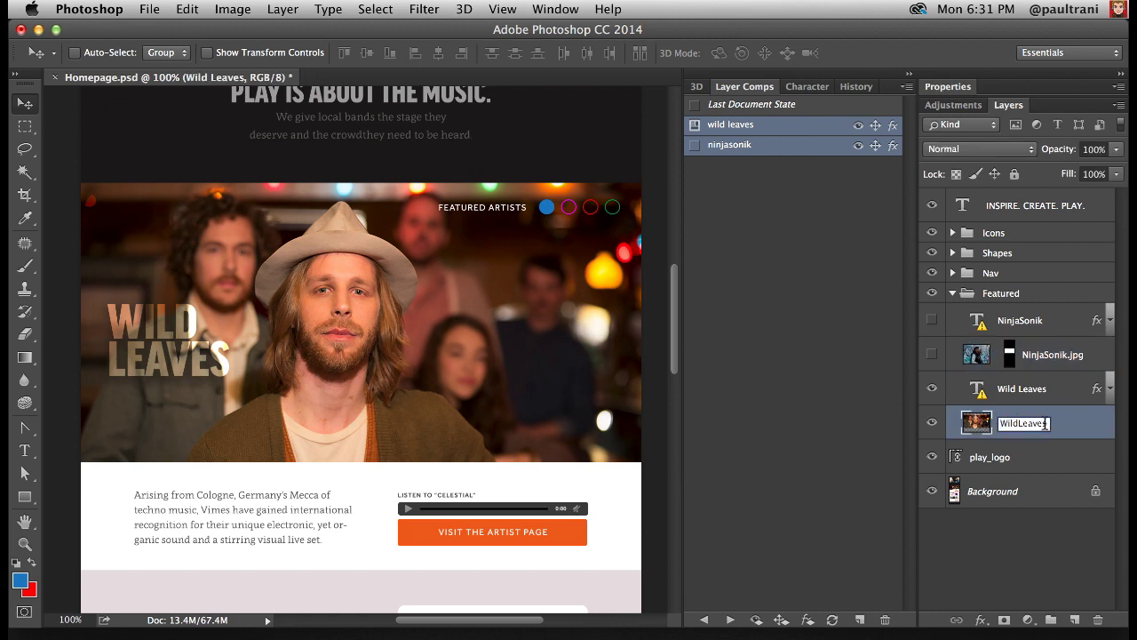
double_click(1045, 424)
key(Right)
text(.jpg)
key(Return)
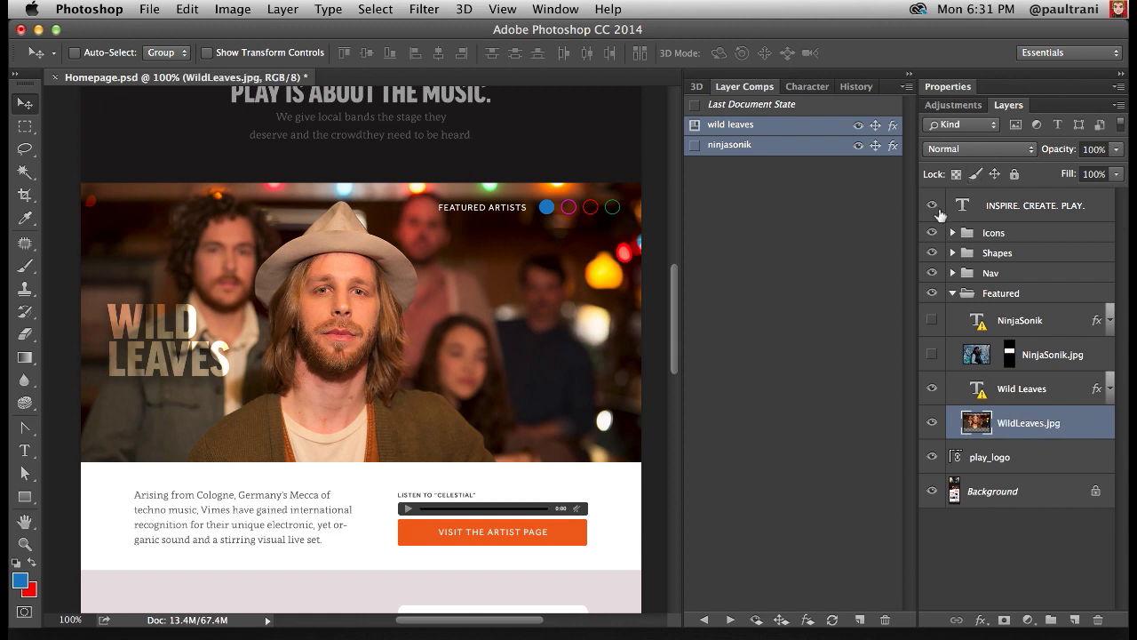
- In the Icons group, rename the Electronic, HipHop and R&B layers to Electronic.png, HipHop.png and randb.png
click(953, 233)
double_click(1013, 260)
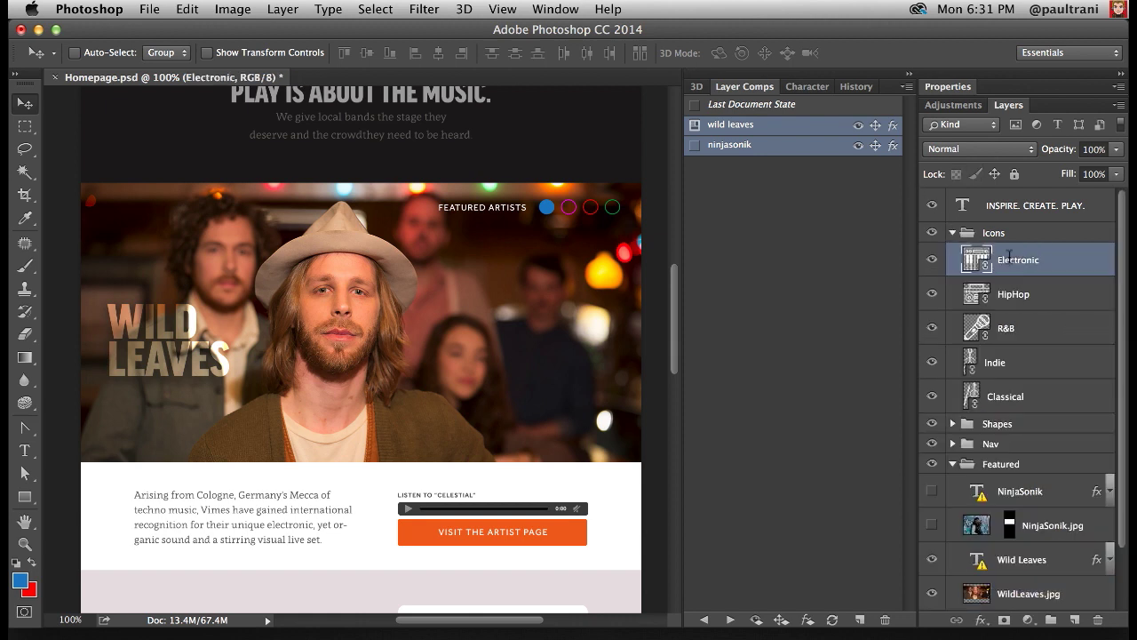
key(Right)
text(.png)
key(Return)
double_click(1002, 295)
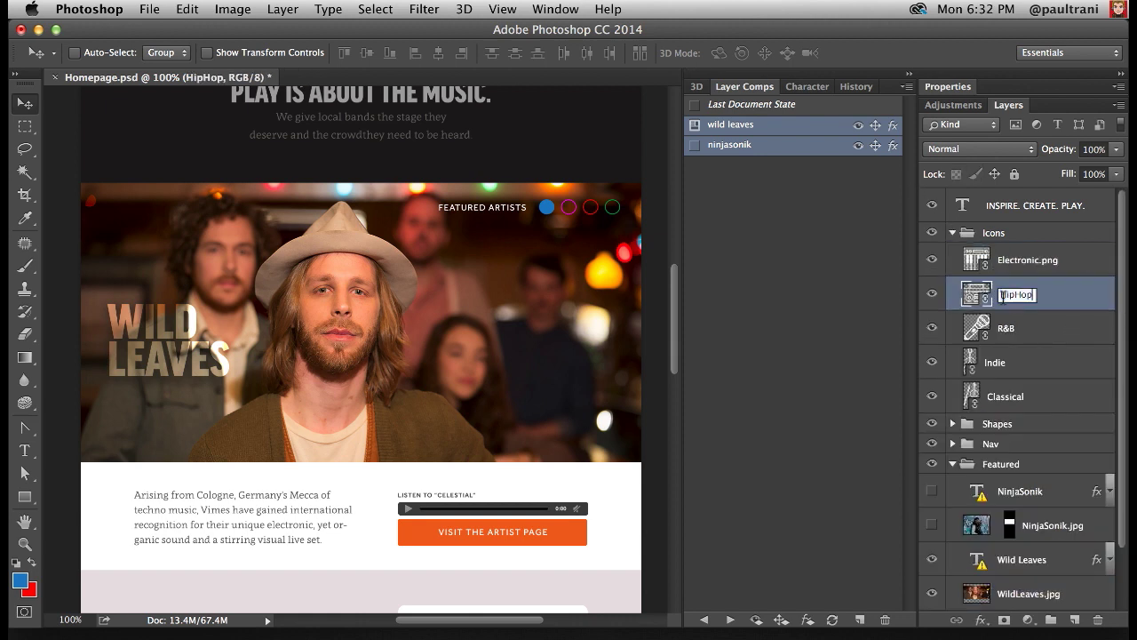
text(.png)
key(Return)
double_click(999, 329)
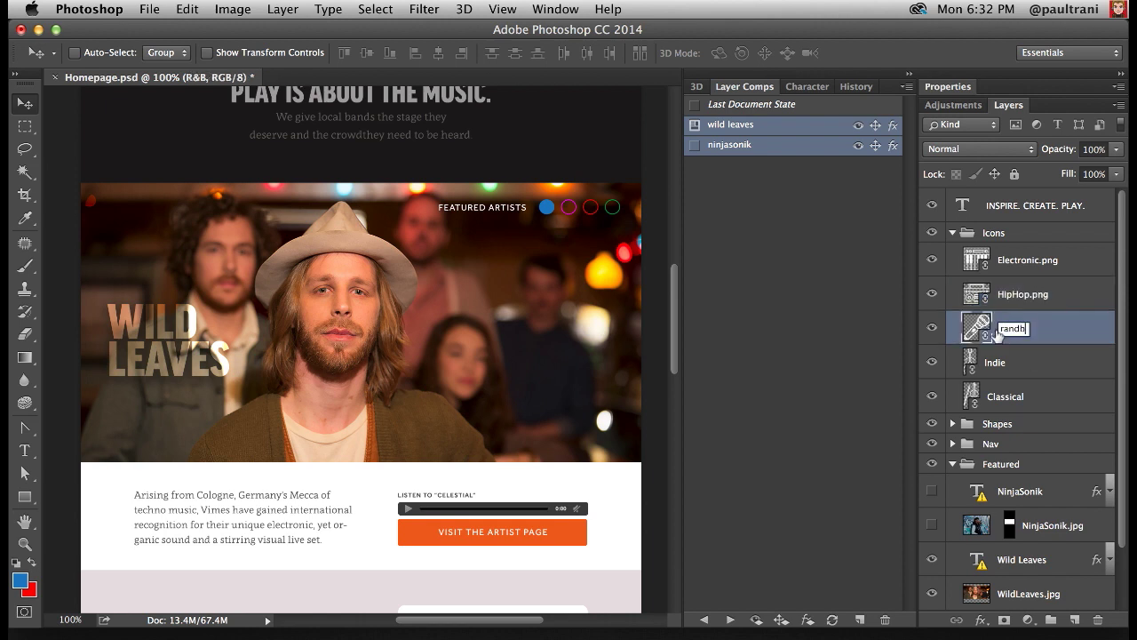
text(randb.png)
key(Return)
- Rename the Indie and Classical icon layers to Indie.png and Classical.png
double_click(996, 362)
key(Right)
text(.png)
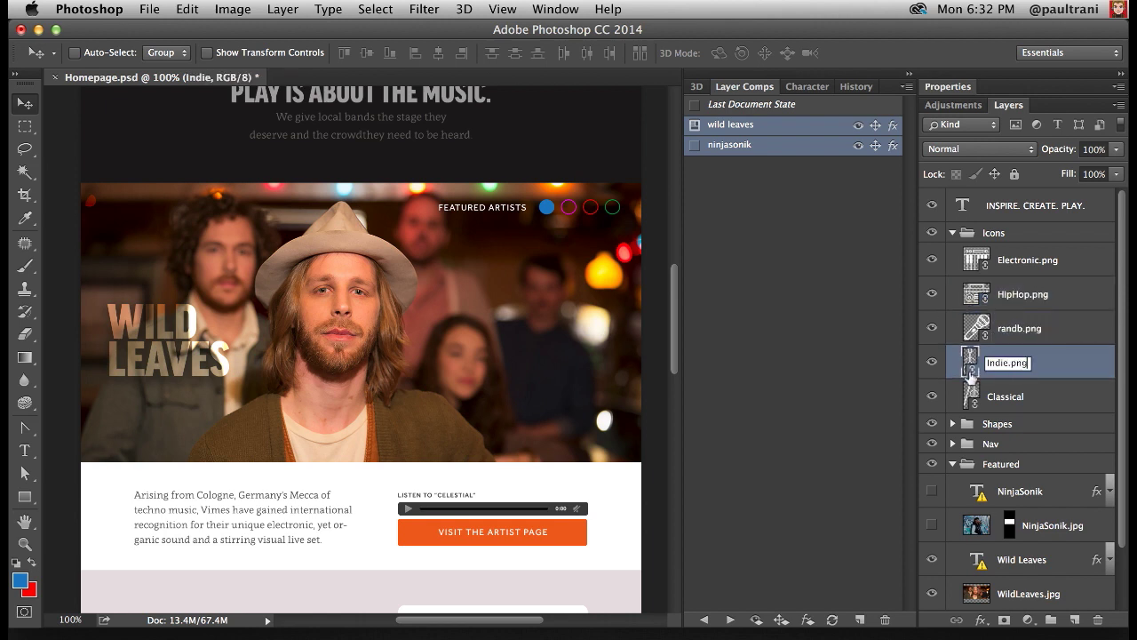
key(Return)
double_click(997, 399)
key(Right)
text(.png)
key(Return)
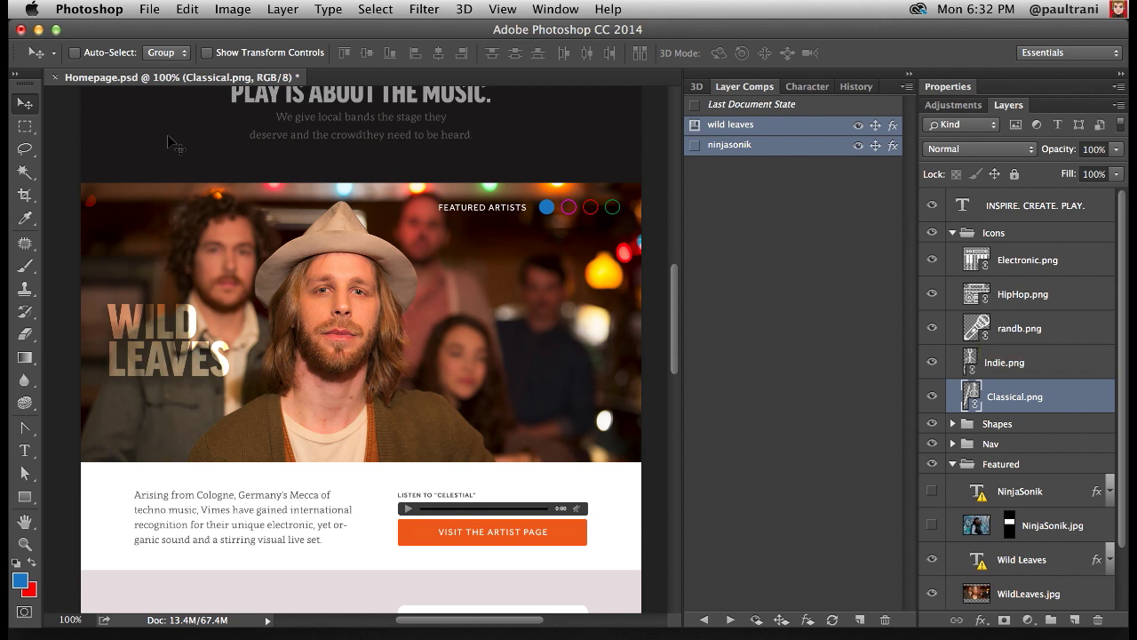
- Turn on File > Generate > Image Assets for the document
click(147, 10)
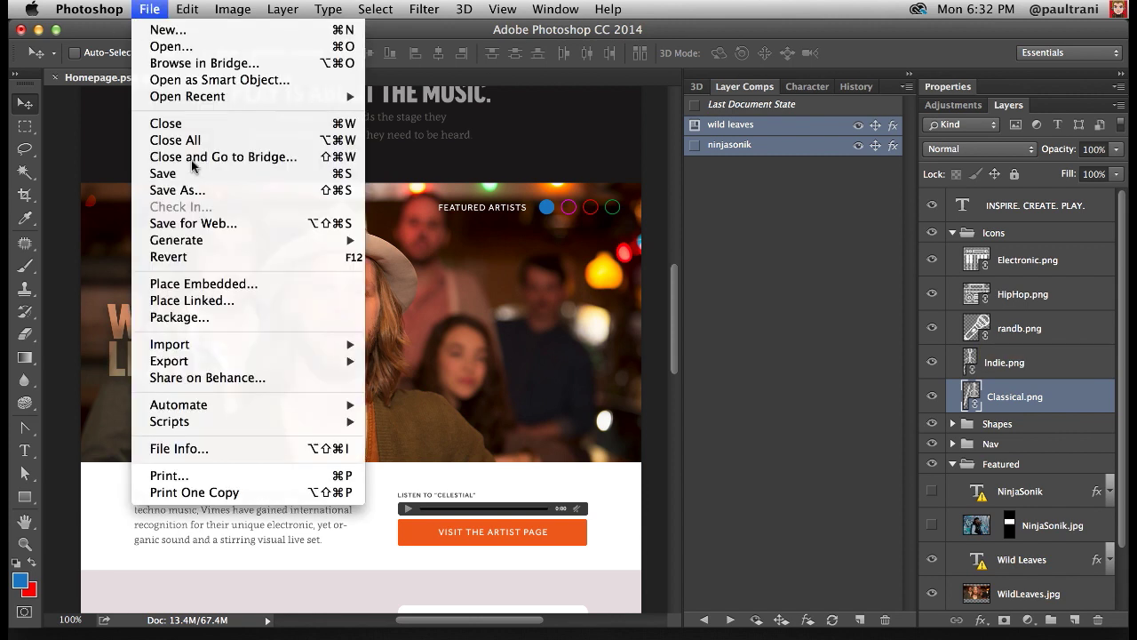
mouse_move(191, 243)
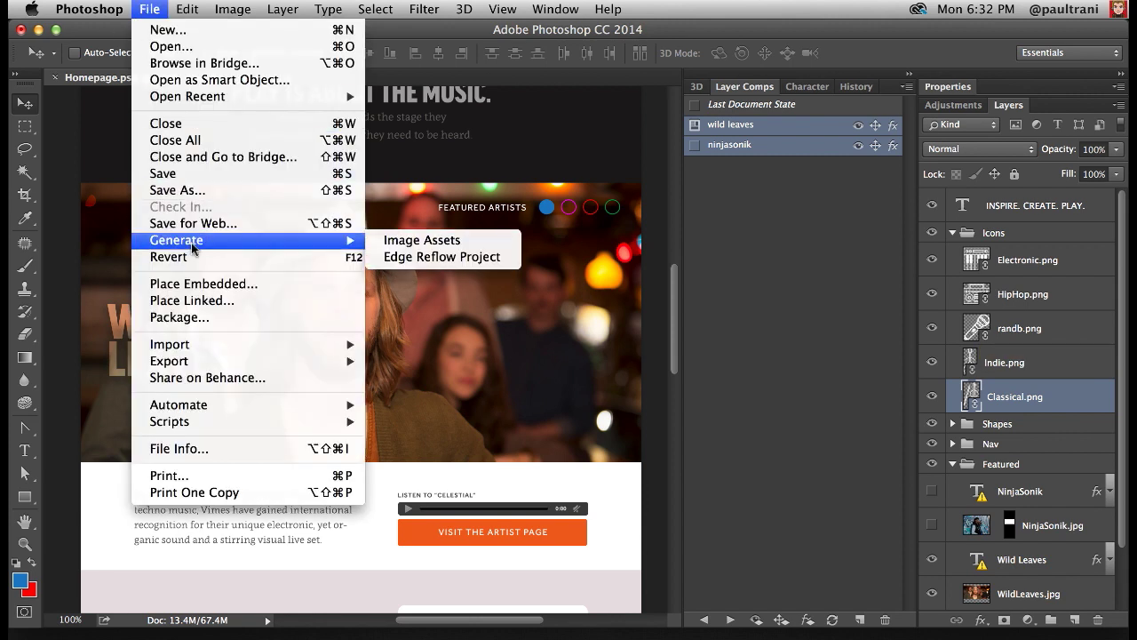
click(462, 243)
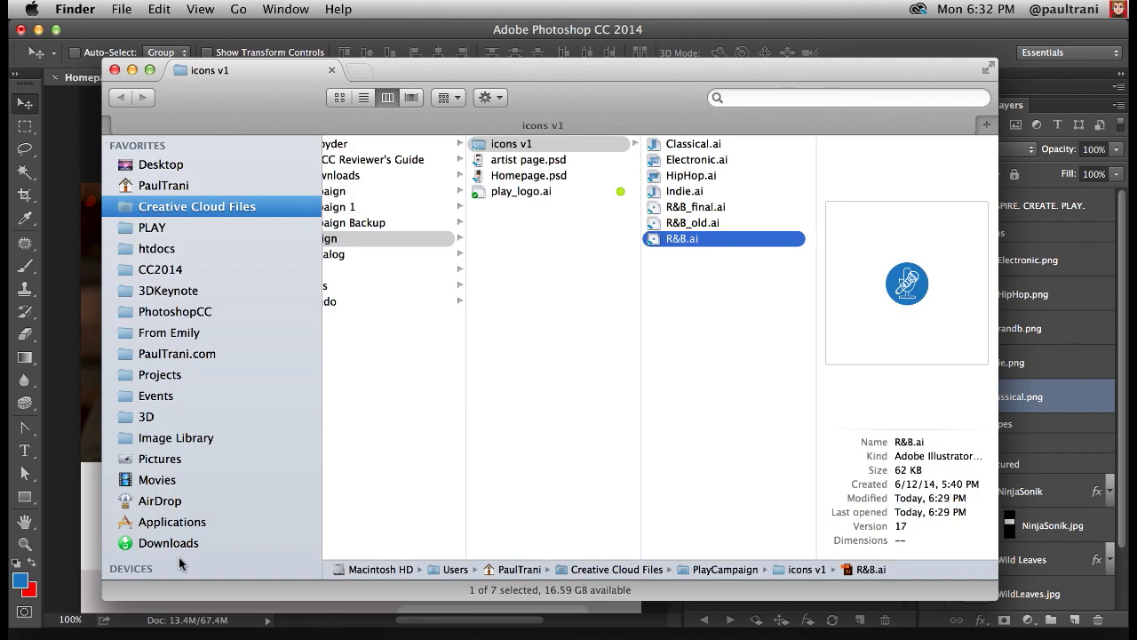
- Open the Homepage-assets folder in Finder and Quick Look the generated HipHop.png file
scroll(432, 183, left, 3)
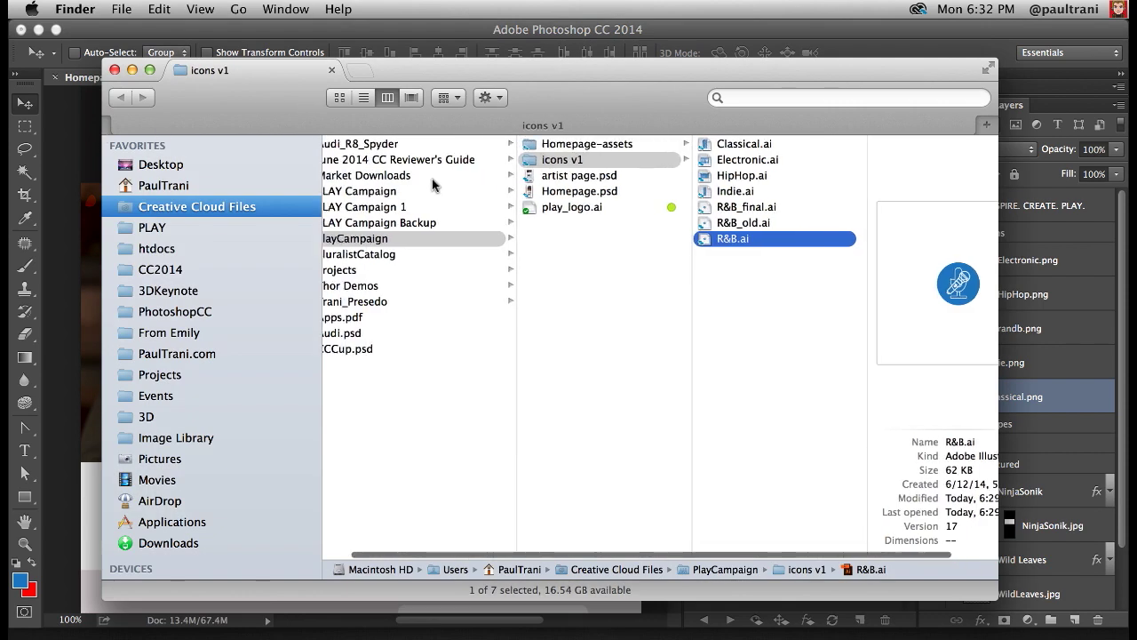
click(650, 145)
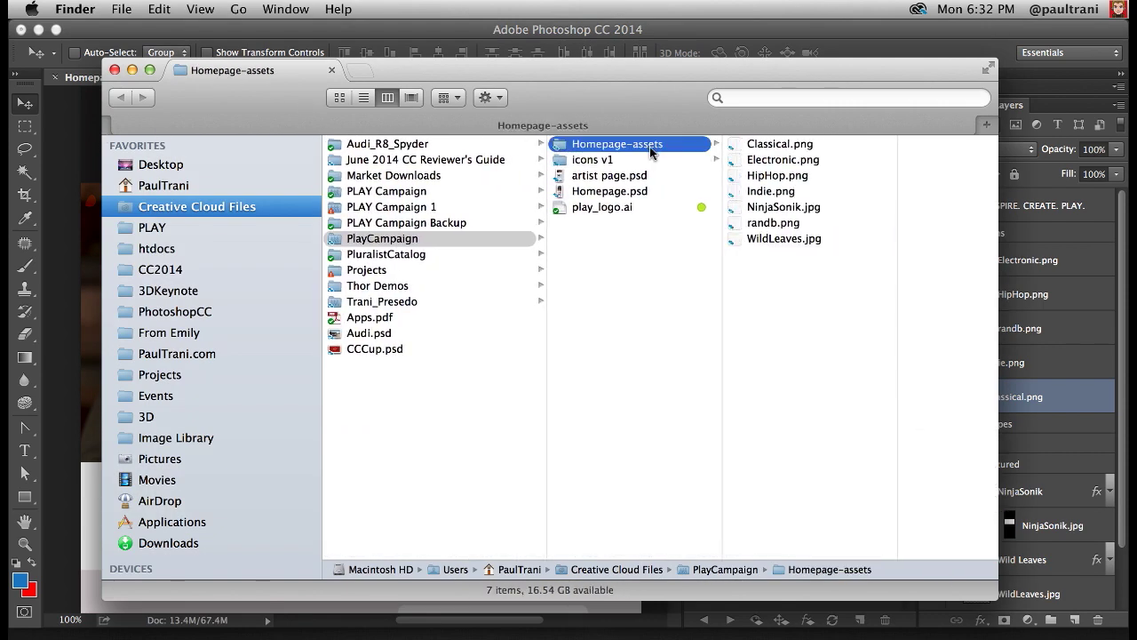
click(742, 244)
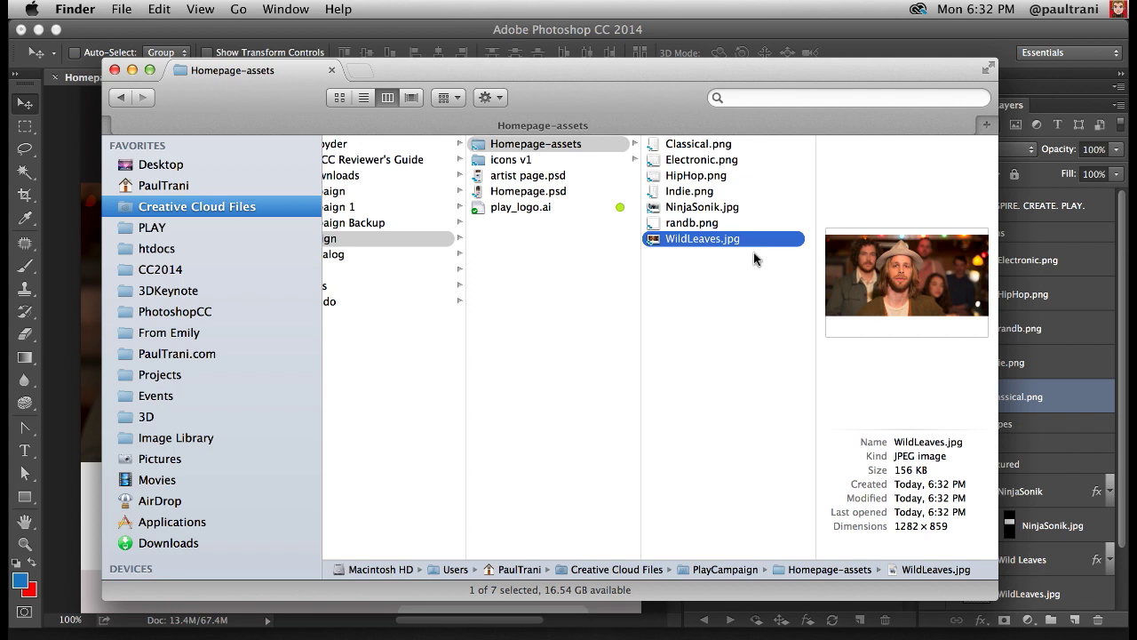
key(Up)
key(Up)
key(Up)
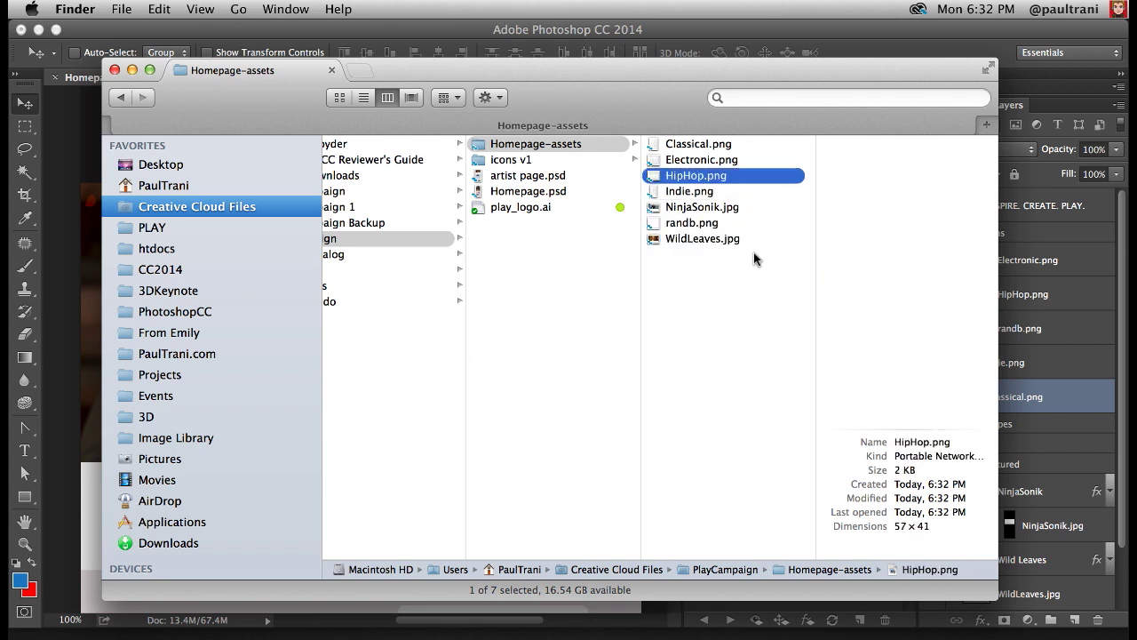
key(space)
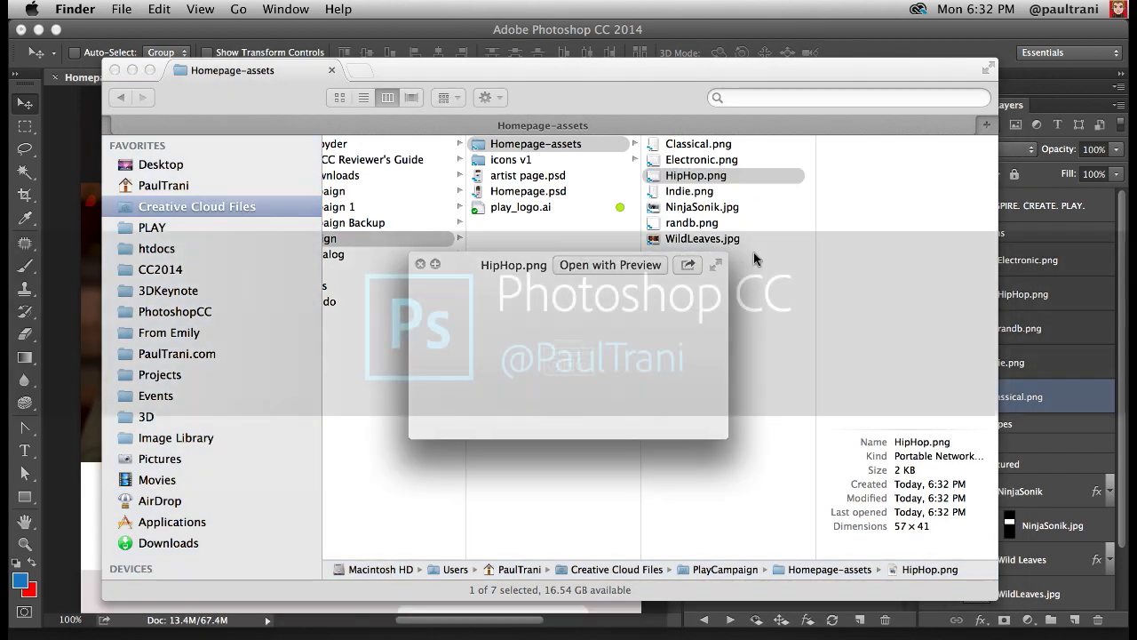
key(space)
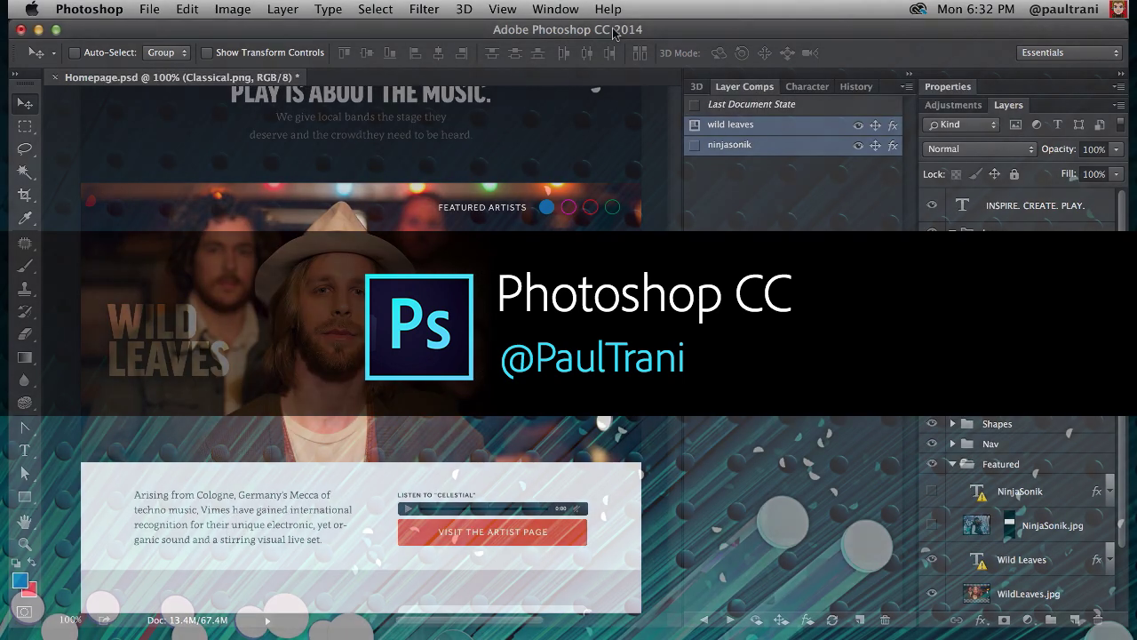